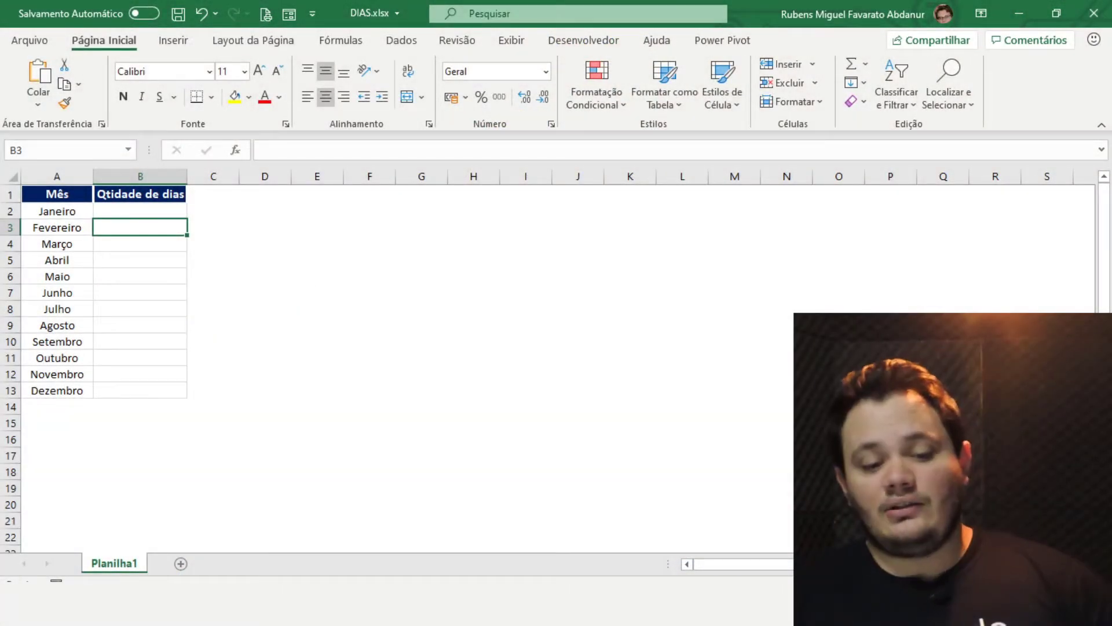
Enter a test formula =DIAS("01/01/2020";"01/06/2020") in F2, which returns -152.
{"action": "left_click", "coordinate": [408, 240]}
{"action": "key", "text": "Up"}
{"action": "key", "text": "Up"}
{"action": "key", "text": "Left"}
{"action": "type", "text": "="}
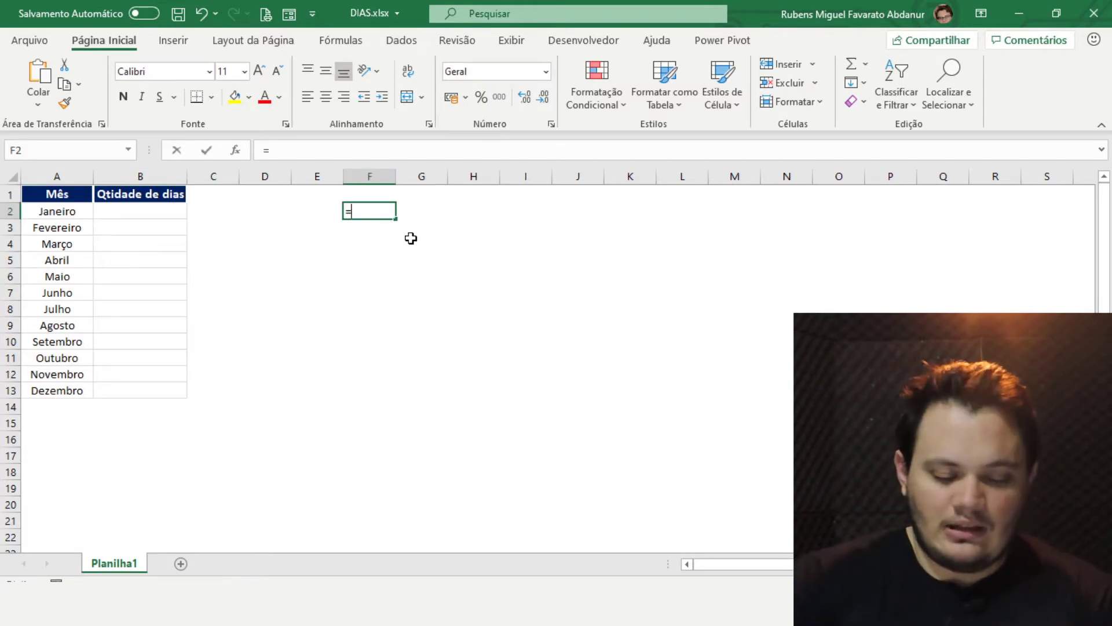
{"action": "type", "text": "dias"}
{"action": "key", "text": "Tab"}
{"action": "type", "text": "\""}
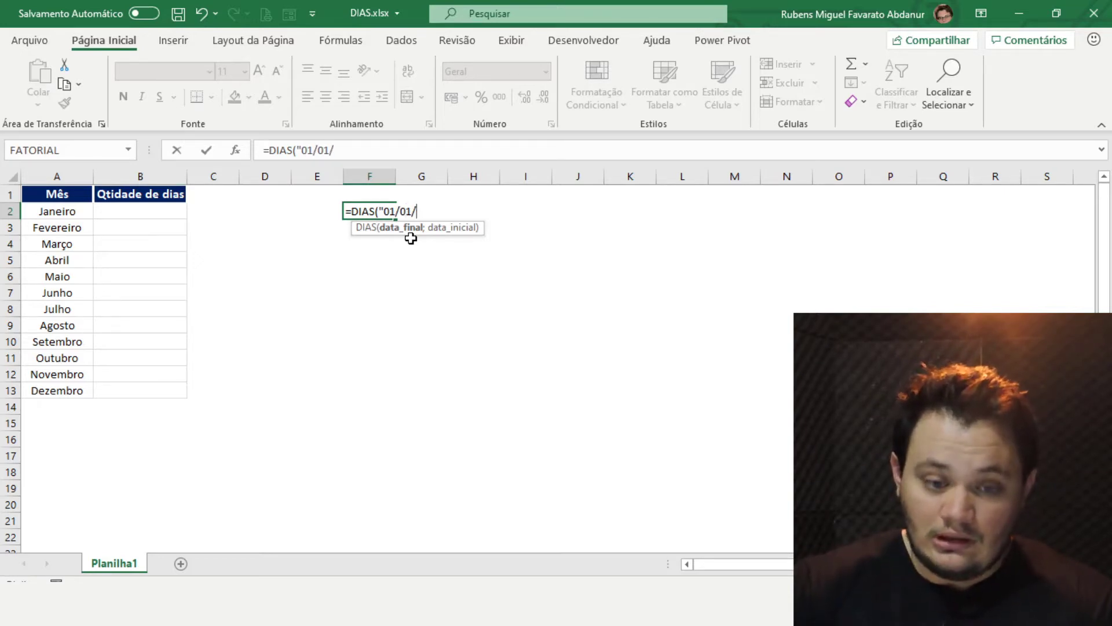
{"action": "type", "text": "0\";\"01/06/2"}
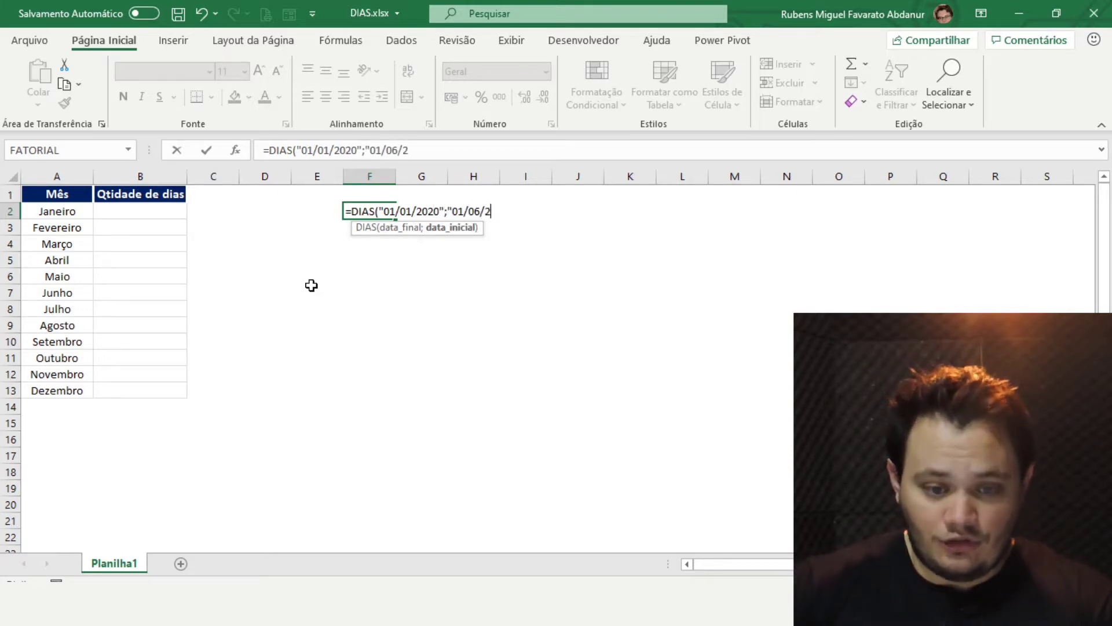
{"action": "type", "text": "020"}
{"action": "type", "text": ")"}
{"action": "key", "text": "Return"}
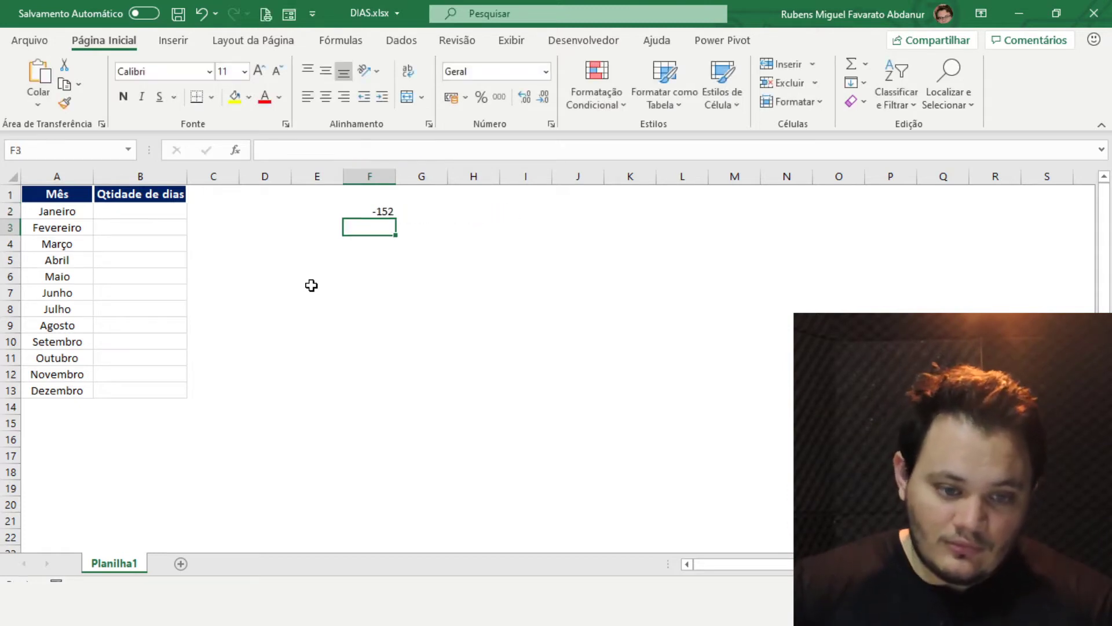
Delete the test DIAS formula from F2.
{"action": "left_click", "coordinate": [379, 213]}
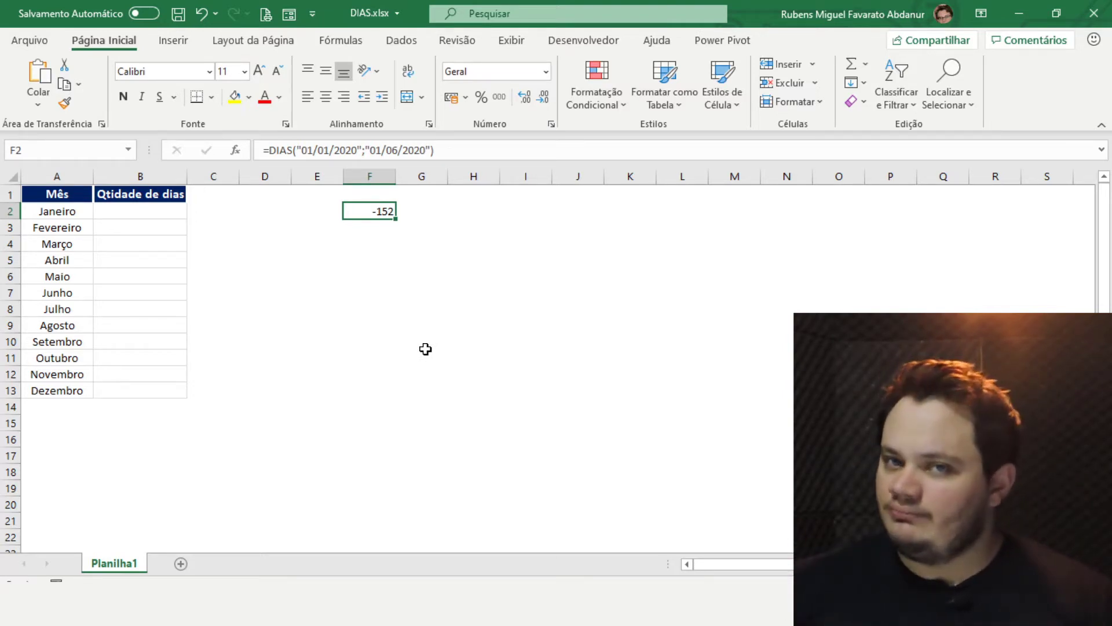
{"action": "key", "text": "Delete"}
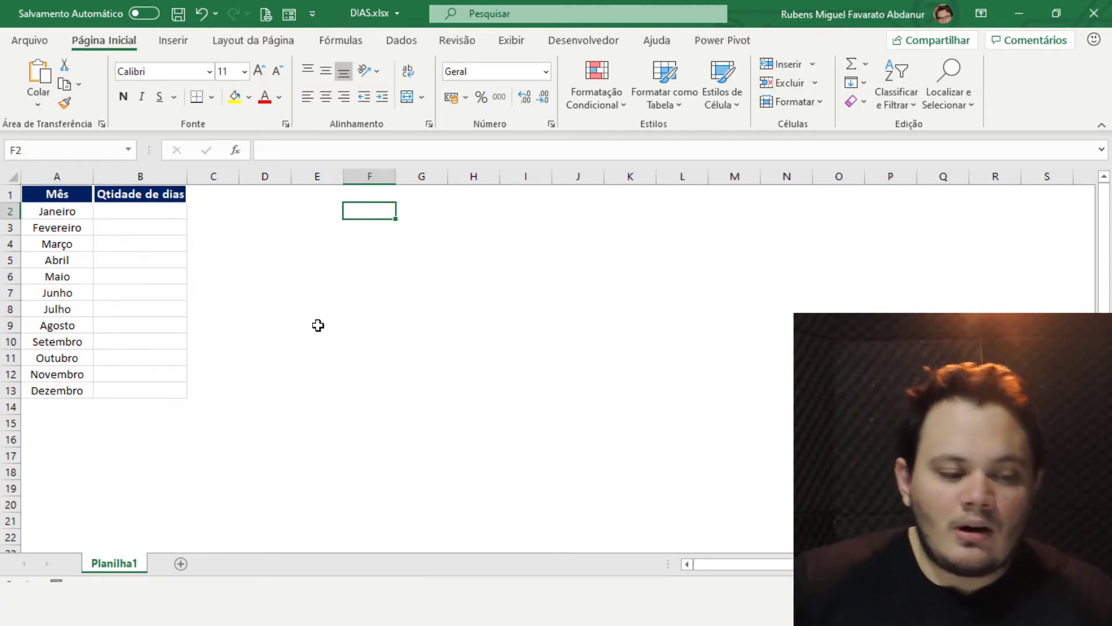
Start the Janeiro day-count formula in B2 as =DIAS(FIMMÊS(DATA(2020;.
{"action": "left_click", "coordinate": [42, 212]}
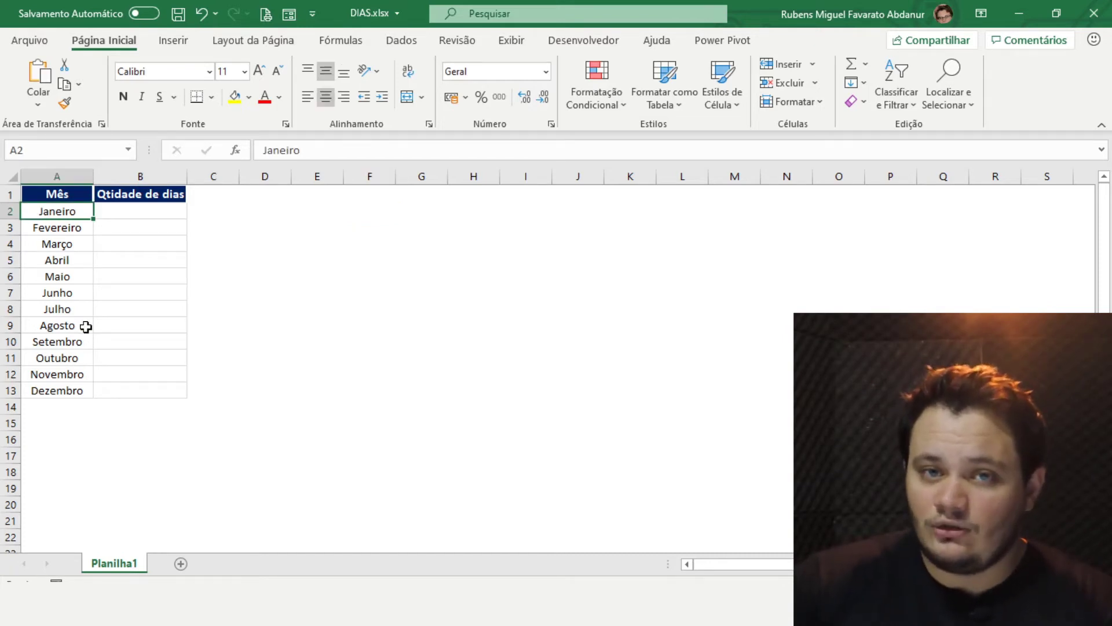
{"action": "key", "text": "Right"}
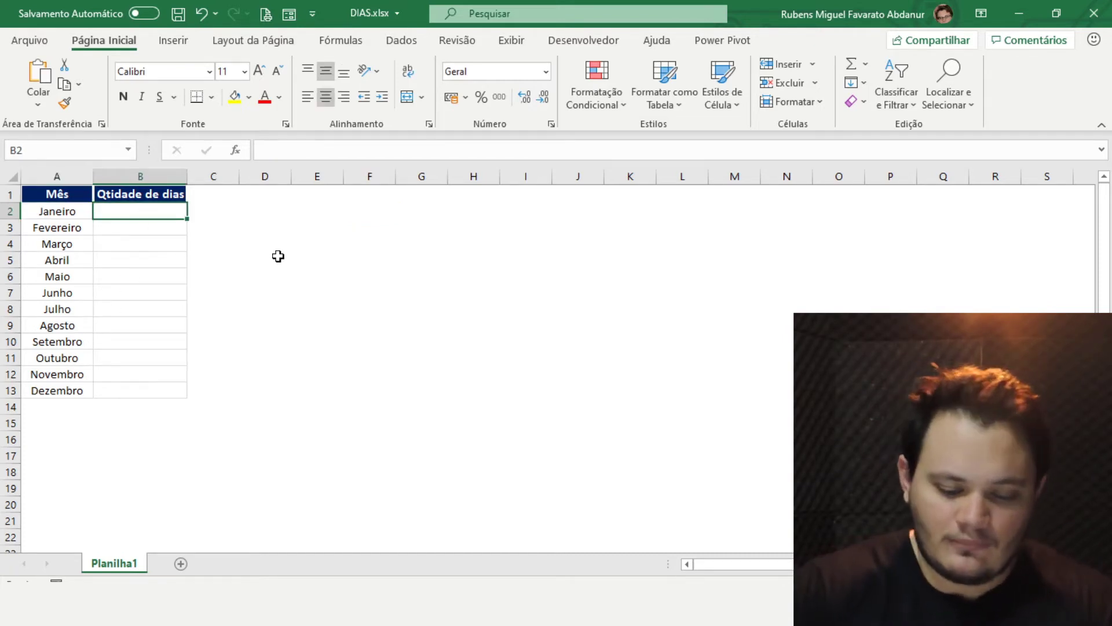
{"action": "type", "text": "=dias"}
{"action": "key", "text": "Tab"}
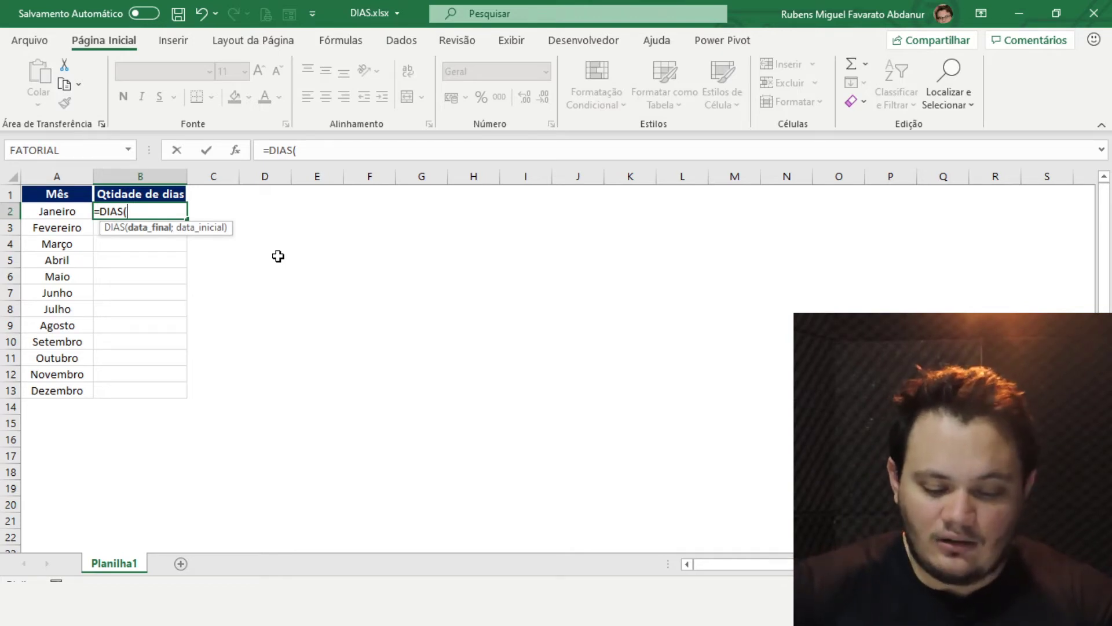
{"action": "type", "text": "fim"}
{"action": "key", "text": "Tab"}
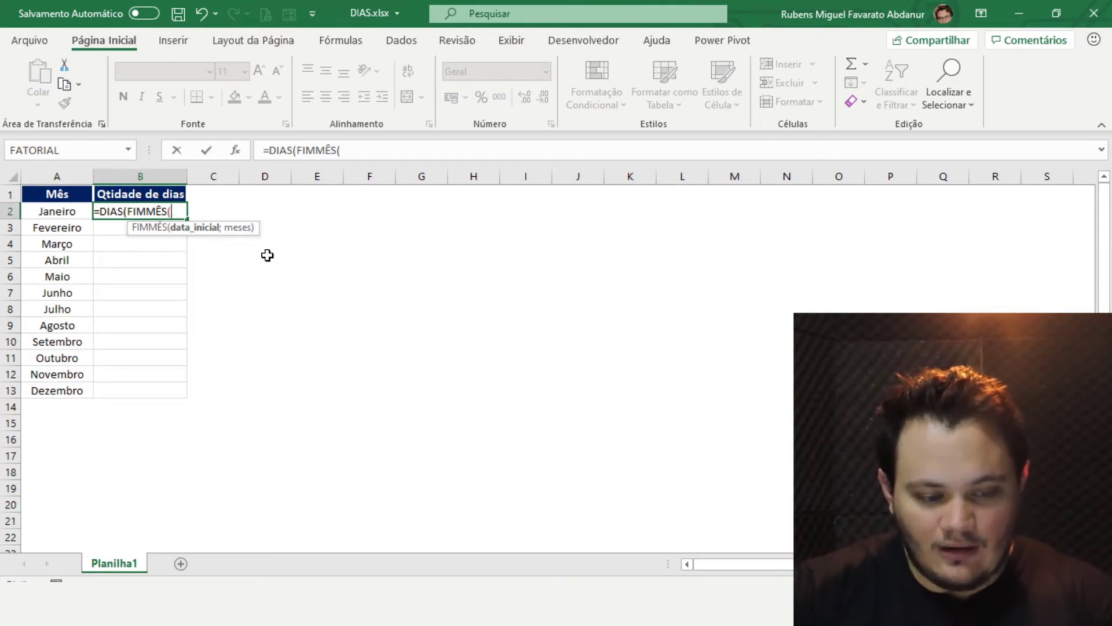
{"action": "type", "text": "data"}
{"action": "key", "text": "Tab"}
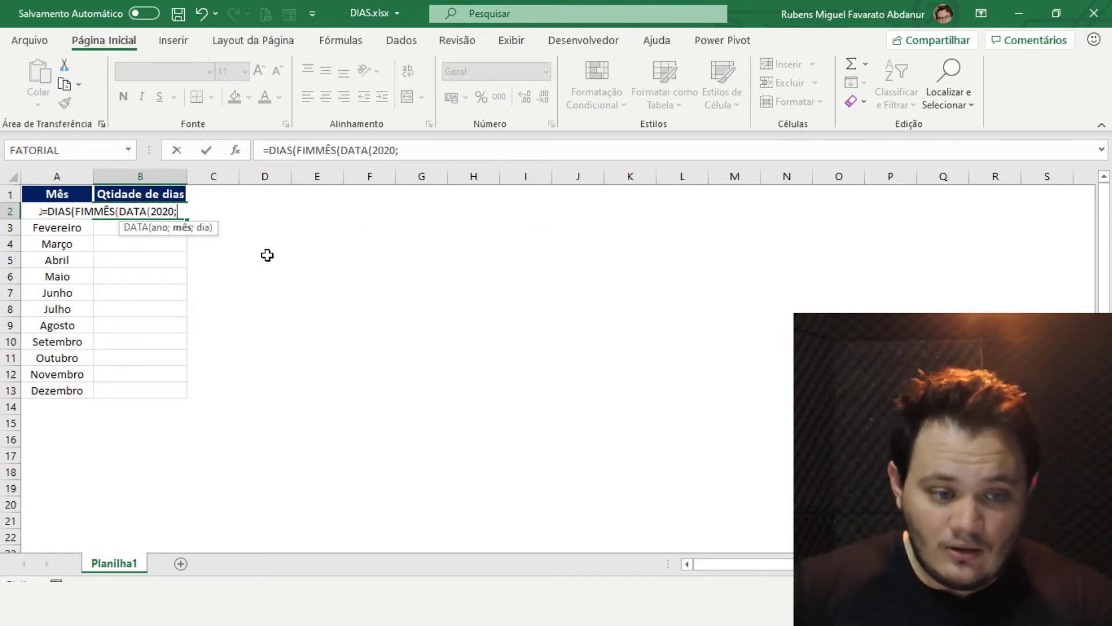
Add CORRESP(A2;$A$2:$A$13;0) inside DATA to supply the month number.
{"action": "type", "text": "corr"}
{"action": "key", "text": "Down"}
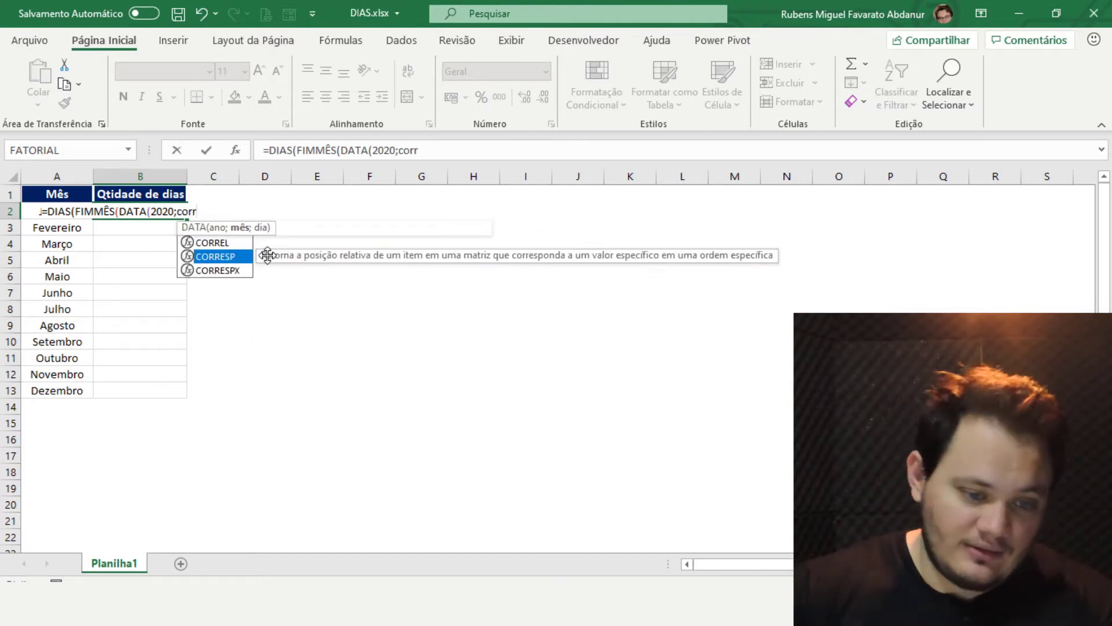
{"action": "key", "text": "Tab"}
{"action": "left_click", "coordinate": [50, 228]}
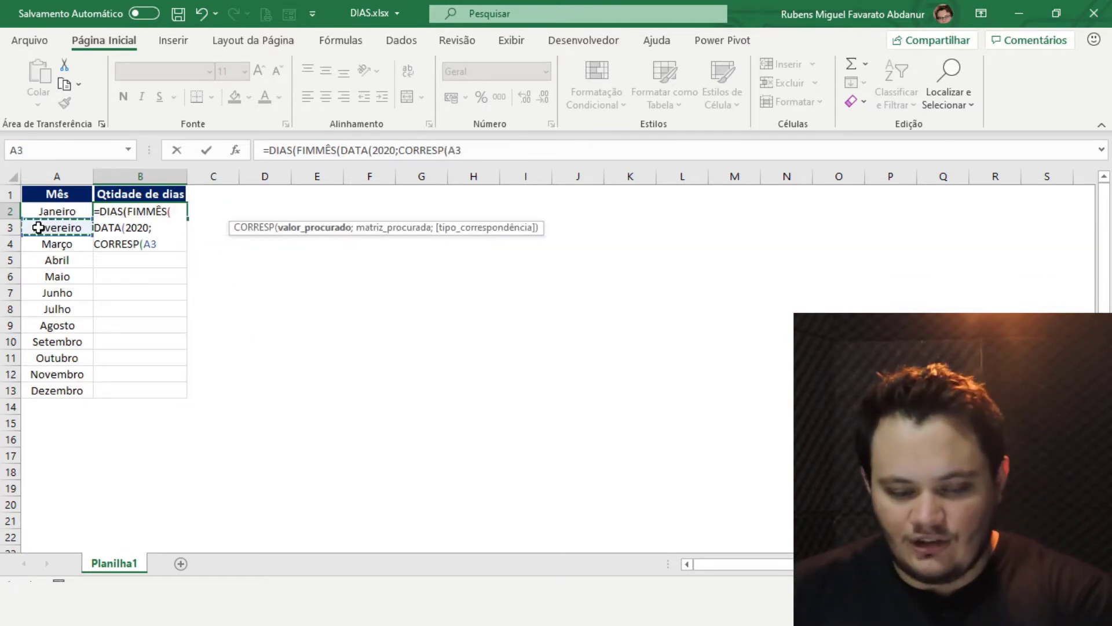
{"action": "key", "text": "Up"}
{"action": "type", "text": ";"}
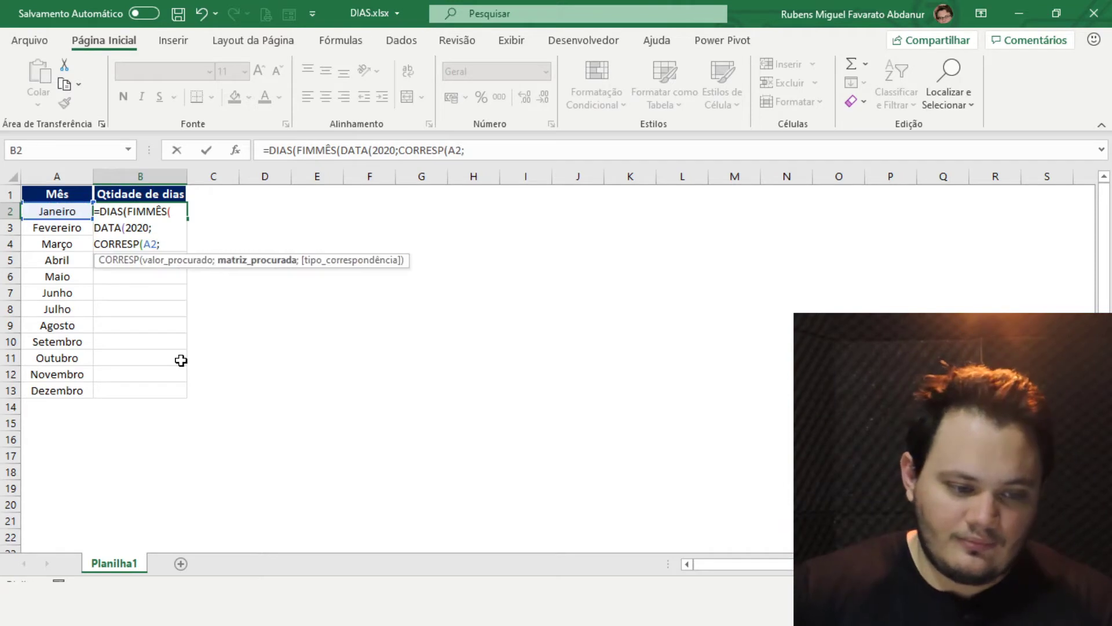
{"action": "left_click_drag", "start_coordinate": [42, 208], "coordinate": [58, 390]}
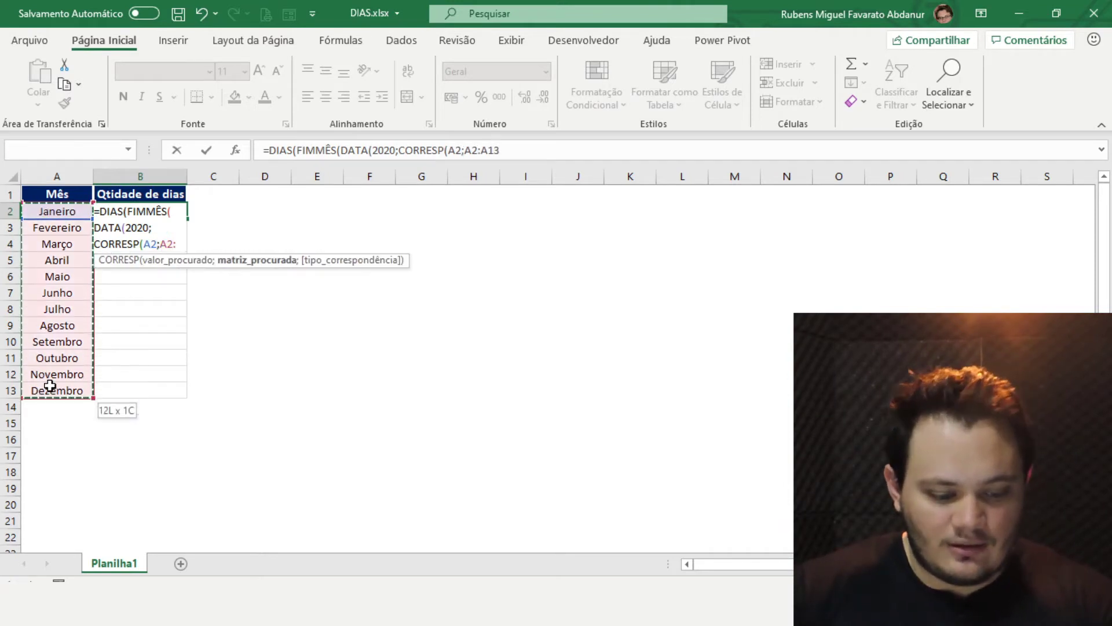
{"action": "key", "text": "F4"}
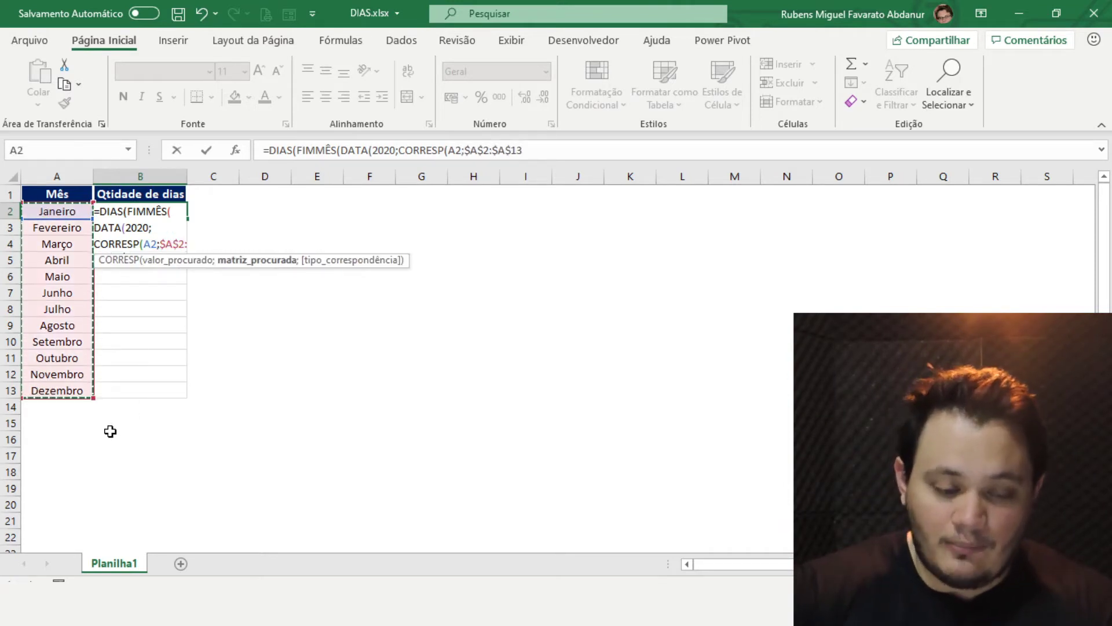
{"action": "type", "text": ";0)"}
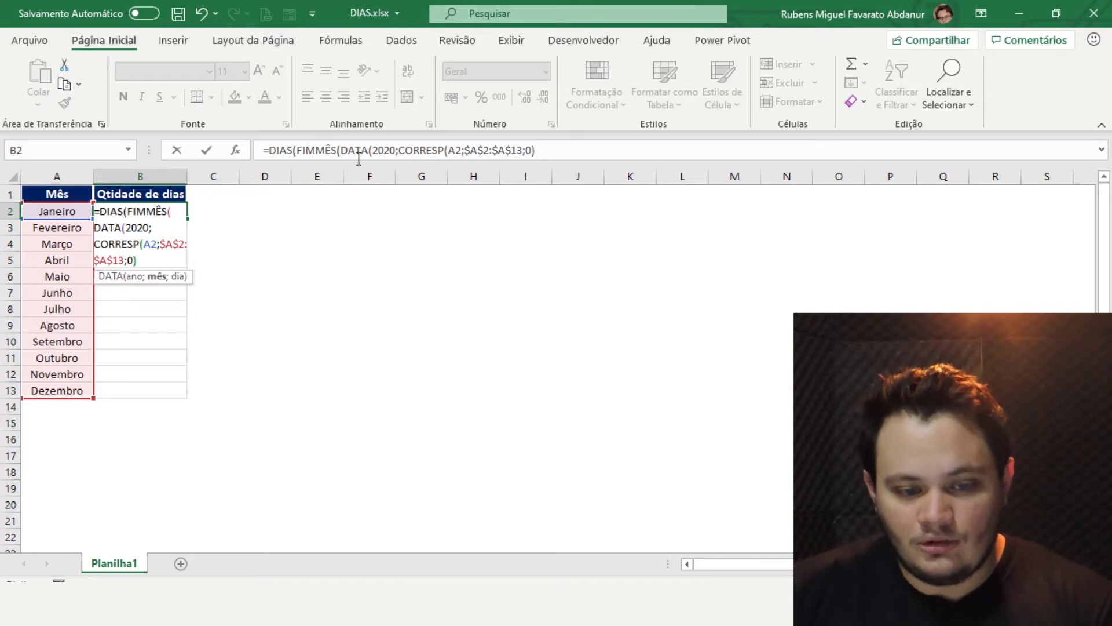
Close DATA with day 1 and FIMMÊS with a 0-month offset.
{"action": "left_click", "coordinate": [559, 151]}
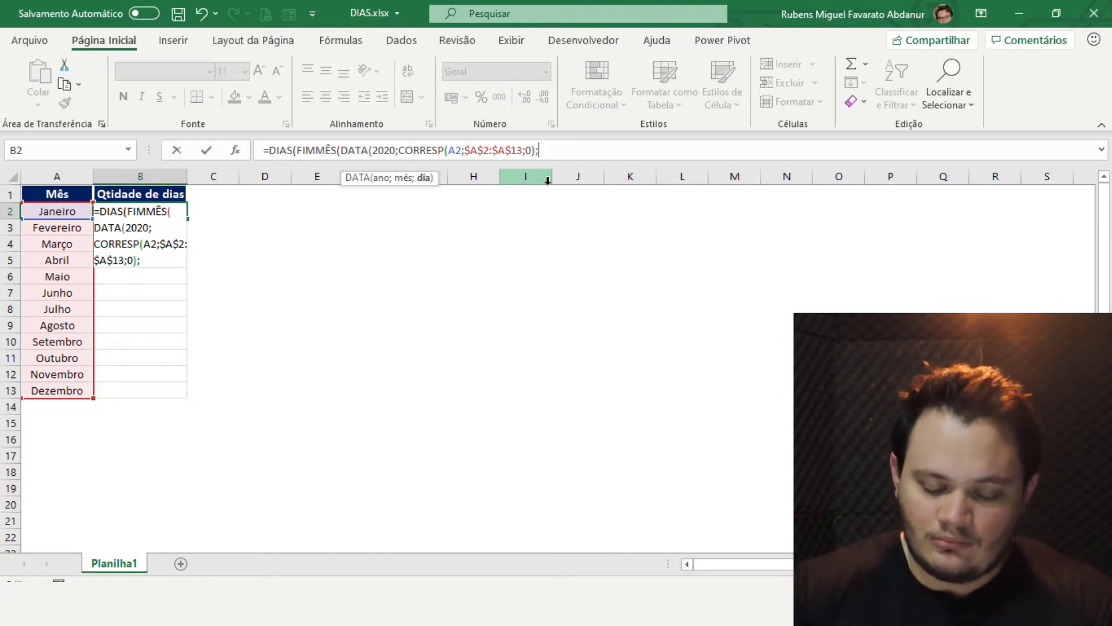
{"action": "type", "text": "1"}
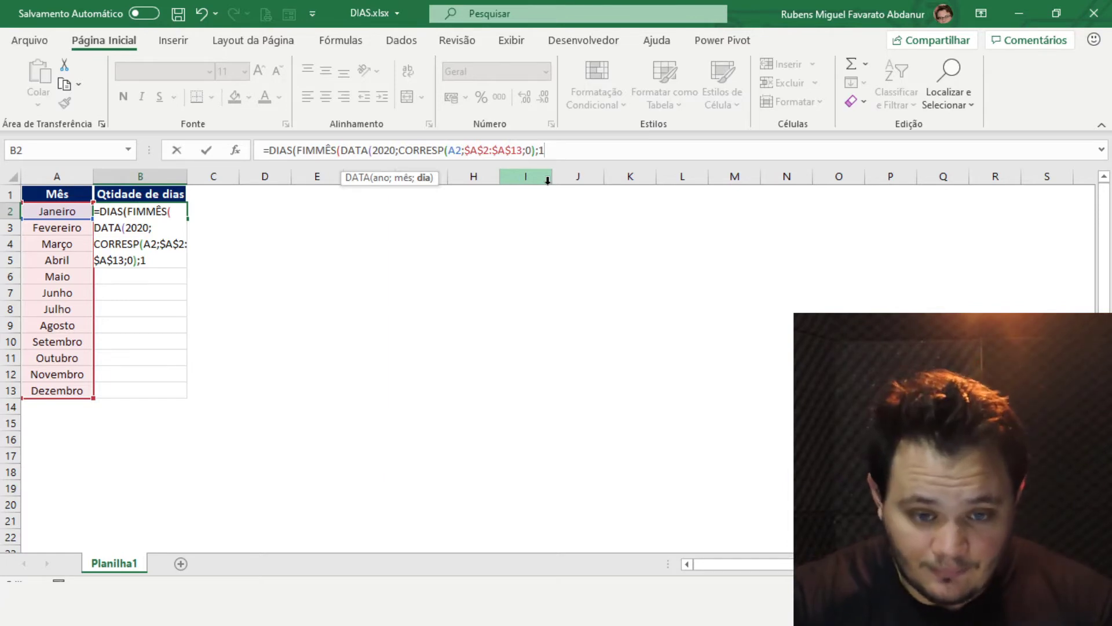
{"action": "type", "text": ");0"}
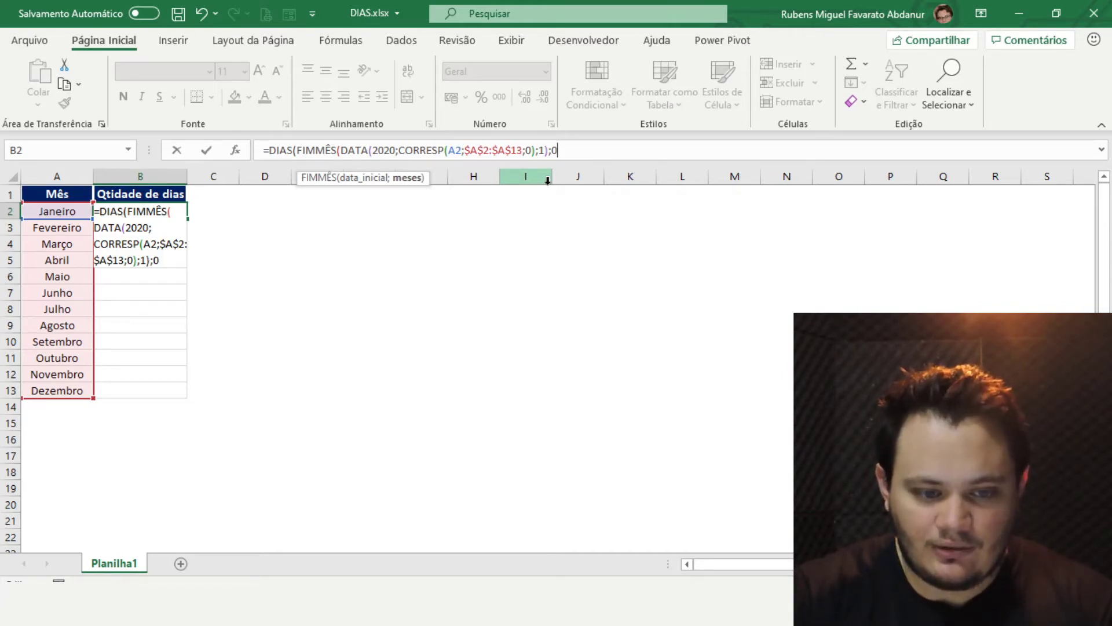
{"action": "type", "text": ")"}
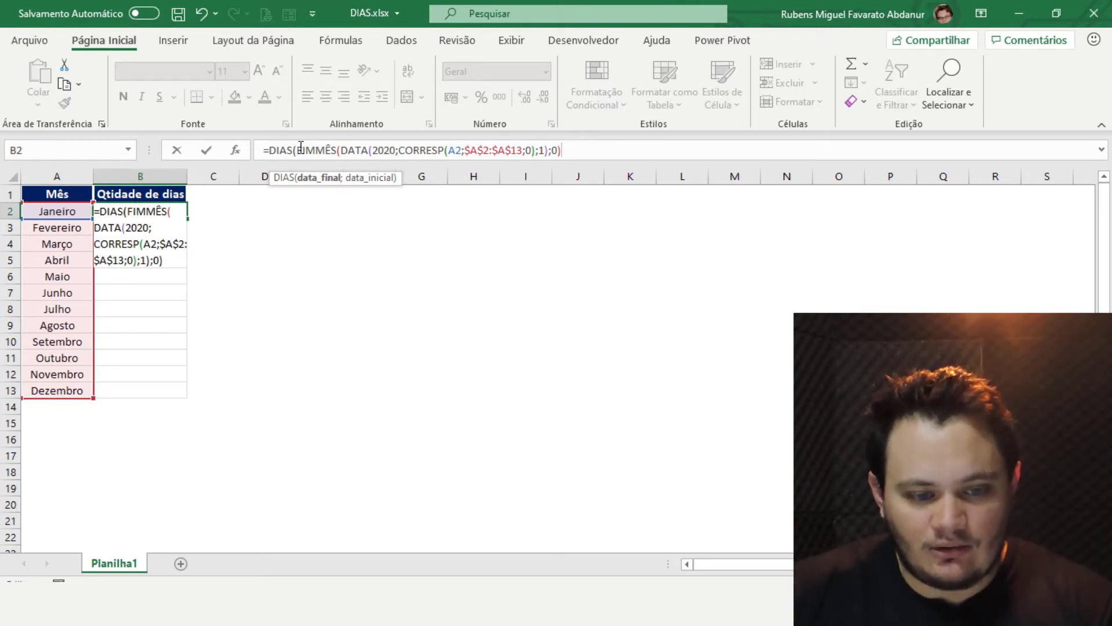
{"action": "left_click_drag", "start_coordinate": [351, 150], "coordinate": [492, 150]}
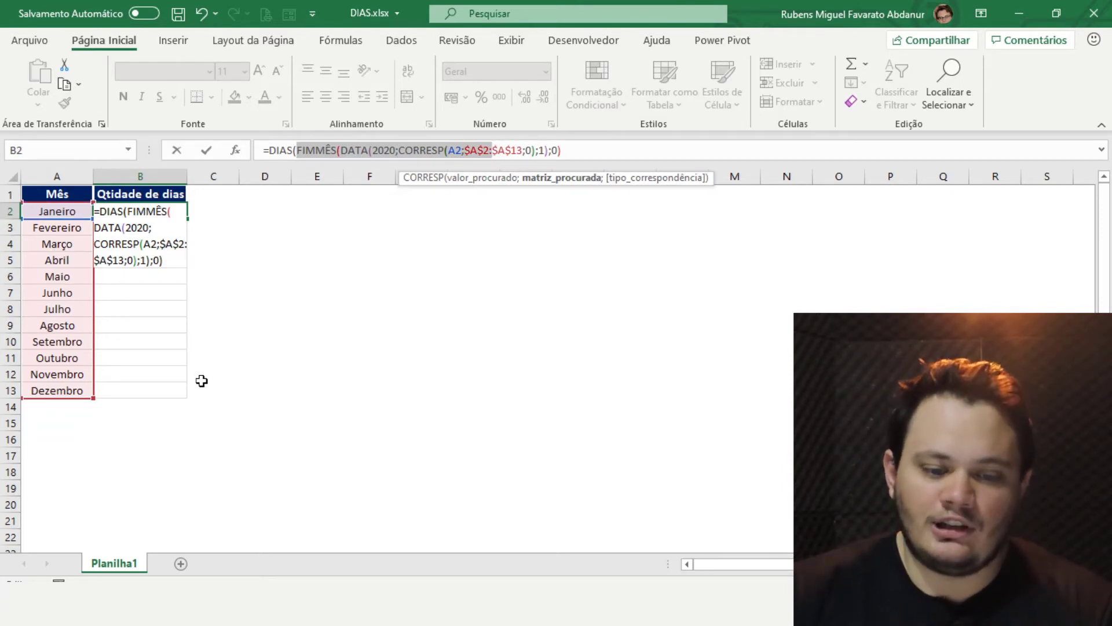
{"action": "left_click_drag", "start_coordinate": [578, 149], "coordinate": [296, 150]}
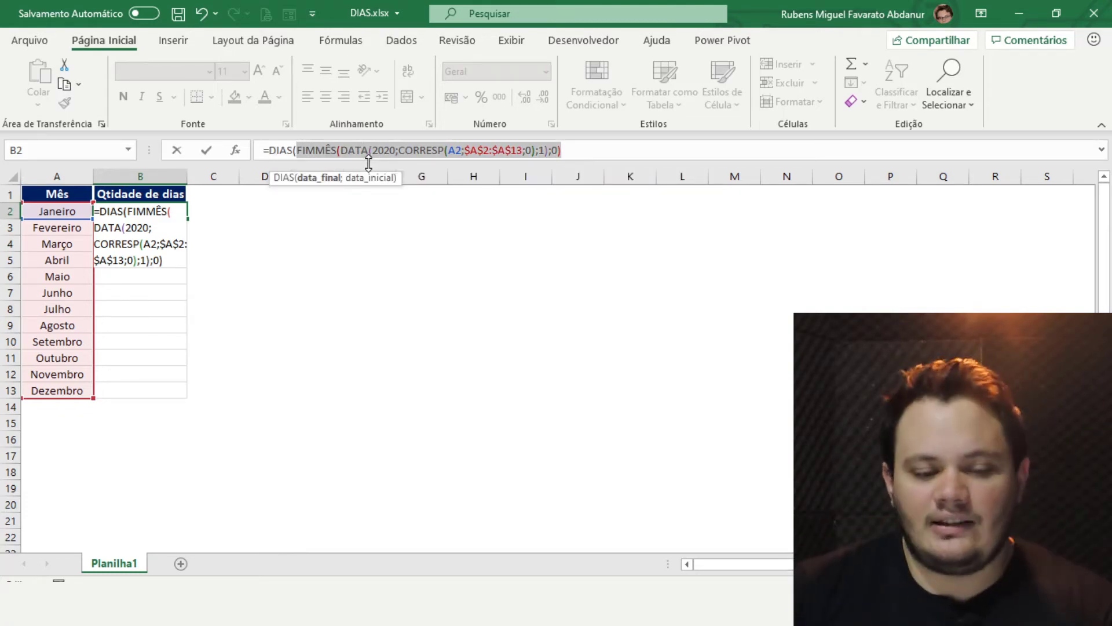
{"action": "left_click", "coordinate": [569, 151]}
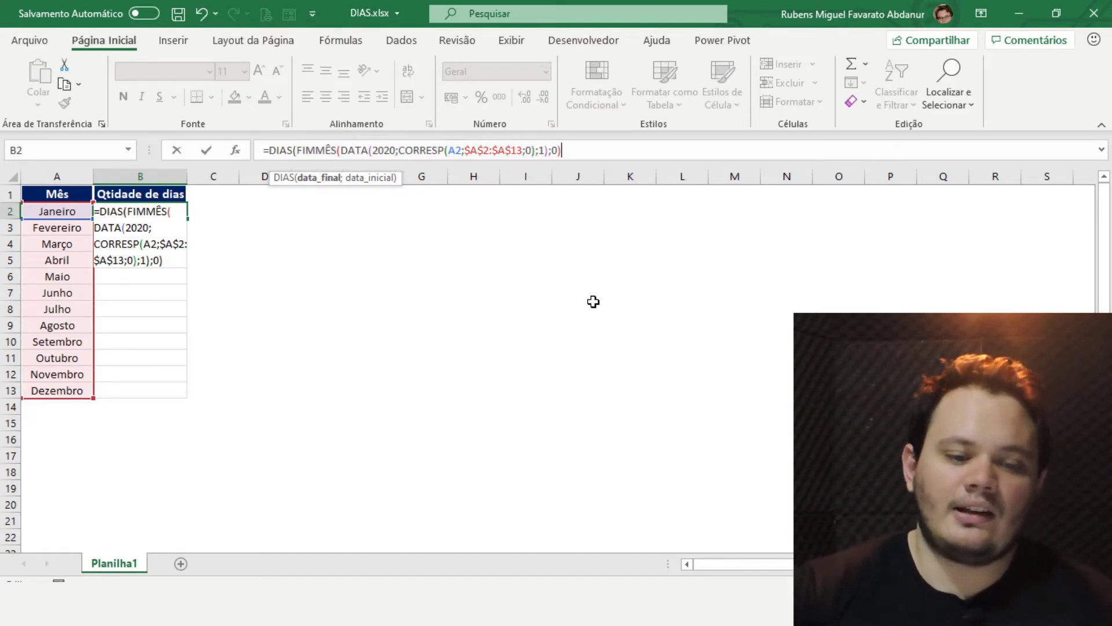
Begin the start-date argument DATA(2020;CORRESP(A2;$A$2:$A$13 with the month range made absolute.
{"action": "type", "text": ";"}
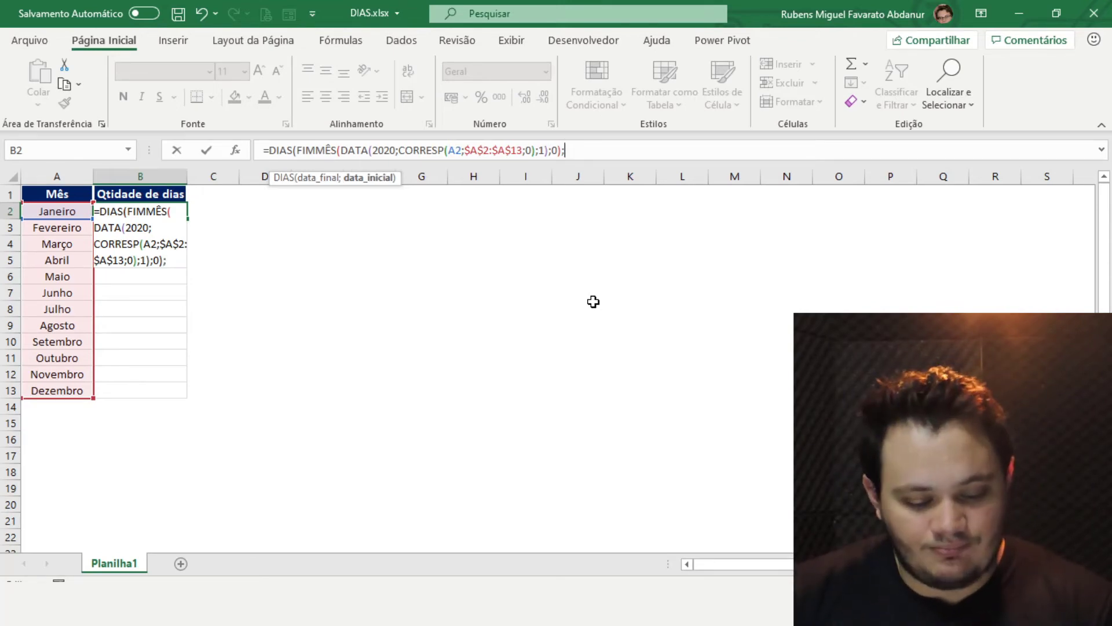
{"action": "type", "text": "DATA("}
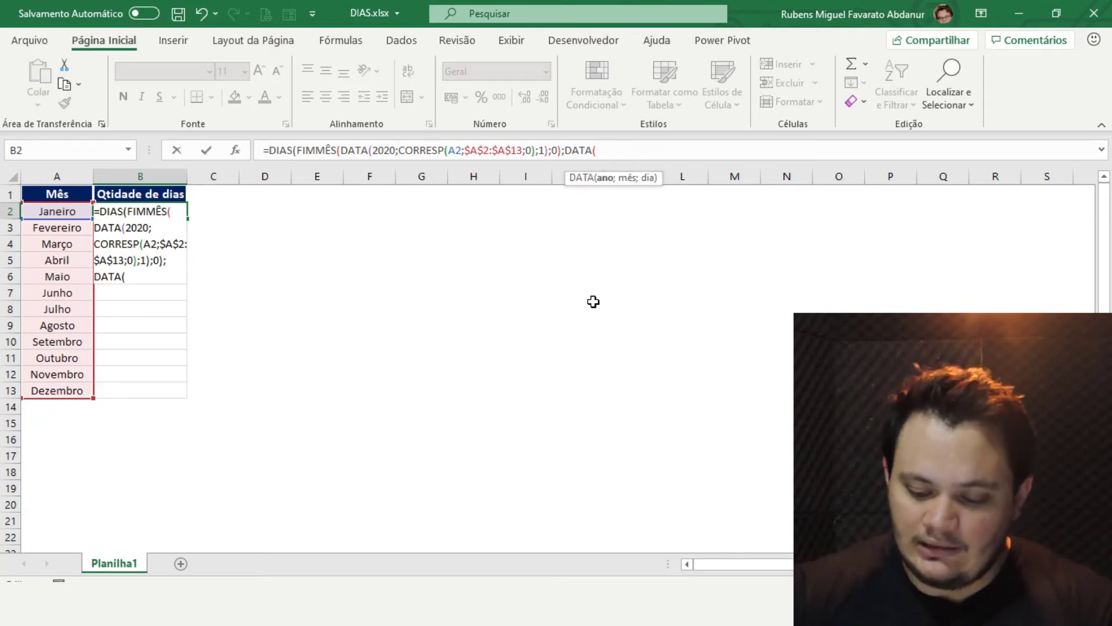
{"action": "type", "text": "2020;"}
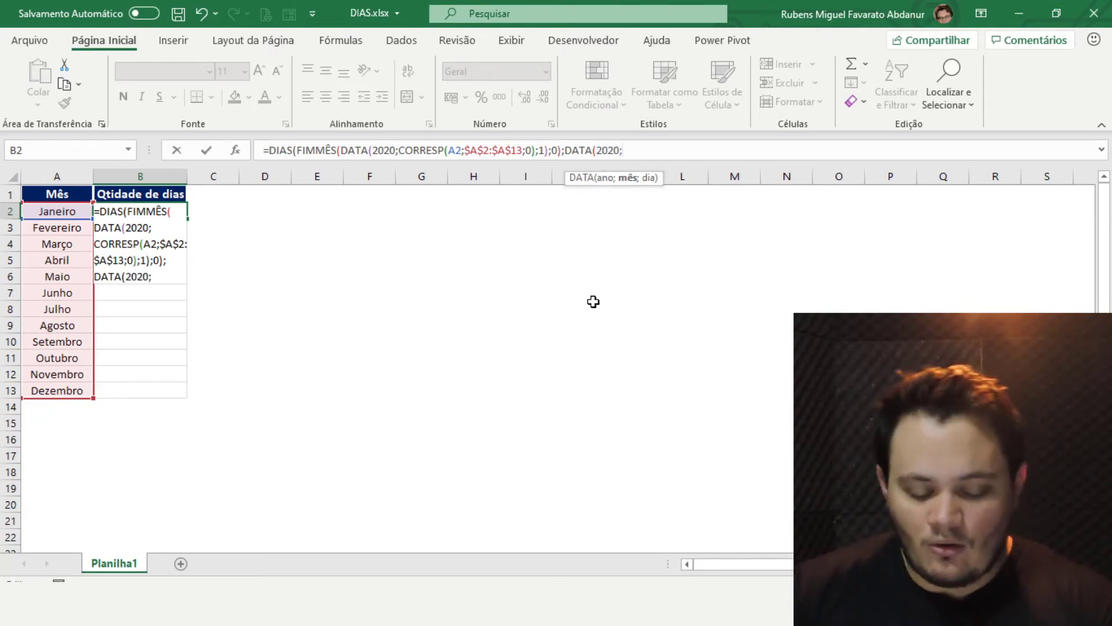
{"action": "type", "text": "CORR"}
{"action": "key", "text": "Down"}
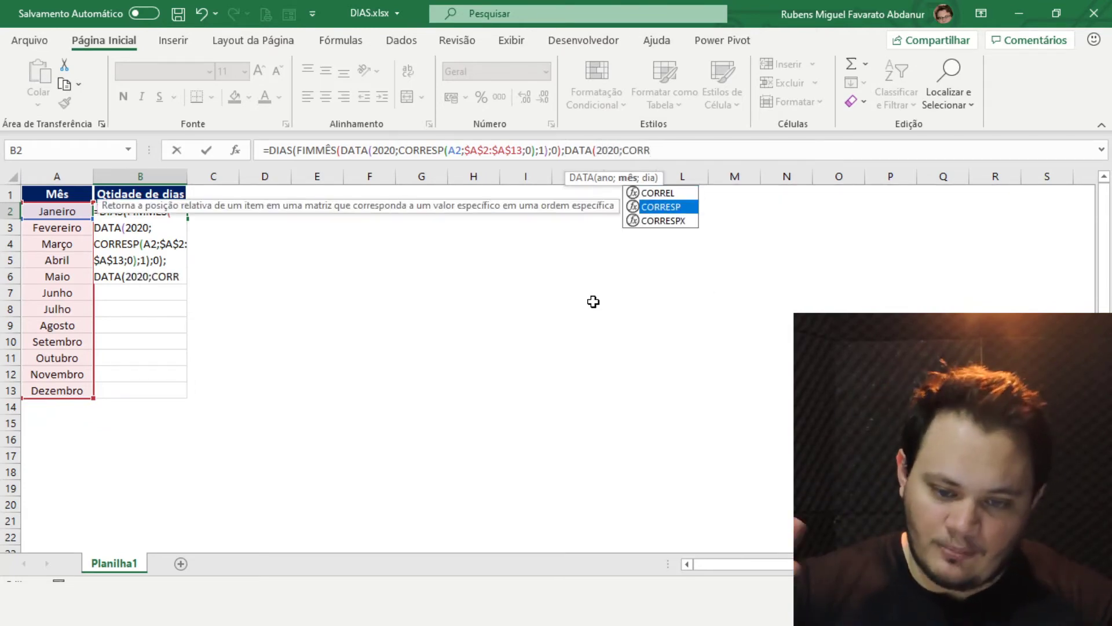
{"action": "key", "text": "Tab"}
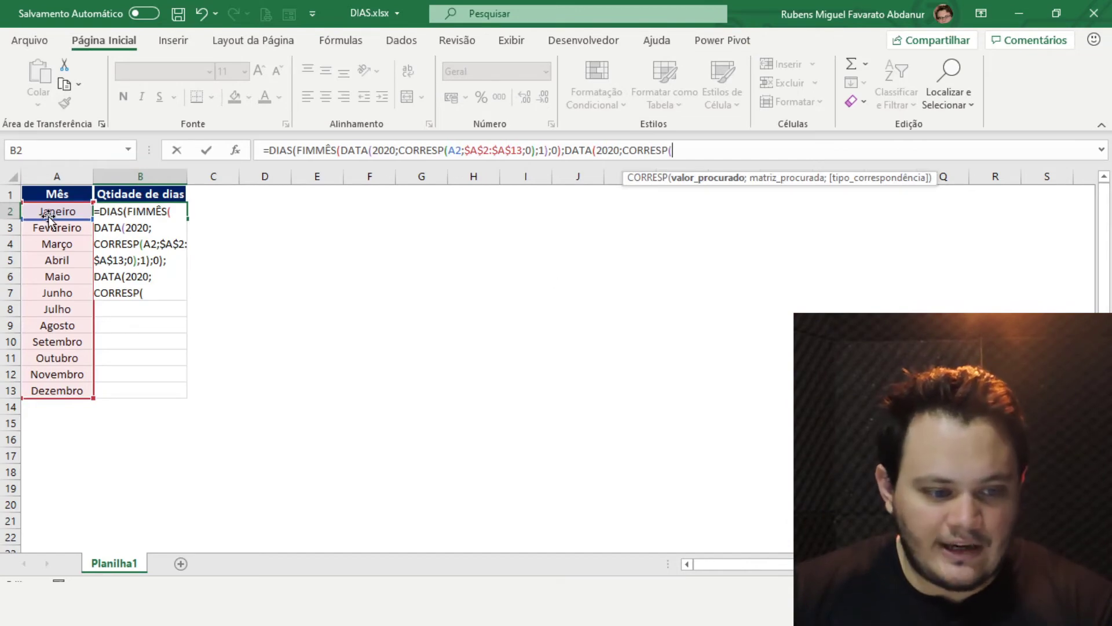
{"action": "left_click", "coordinate": [49, 216]}
{"action": "type", "text": ";"}
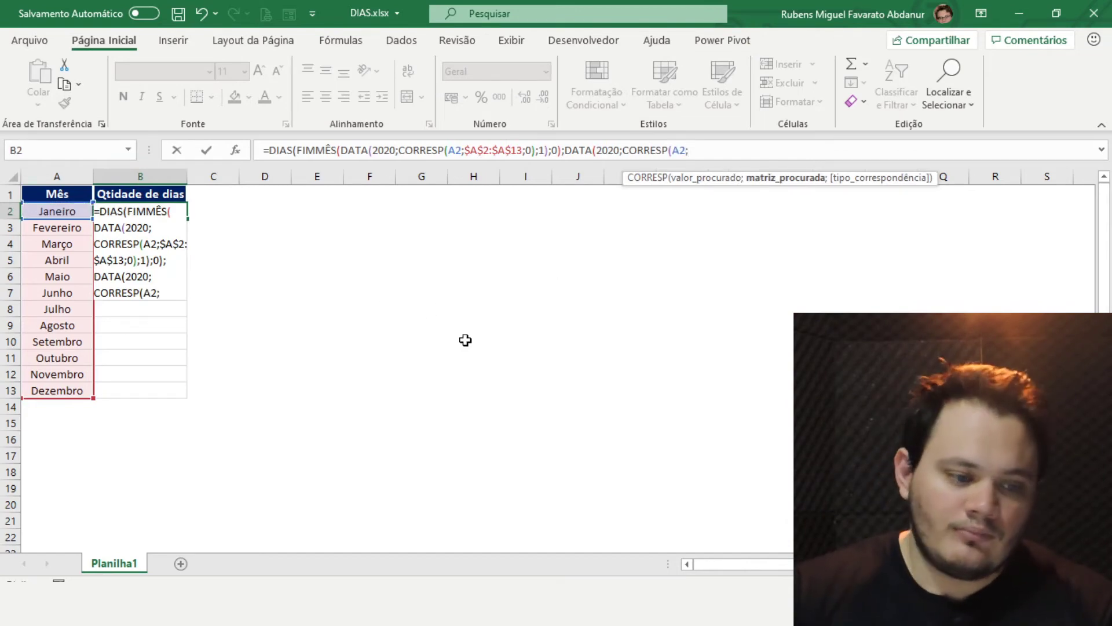
{"action": "left_click_drag", "start_coordinate": [64, 212], "coordinate": [72, 390]}
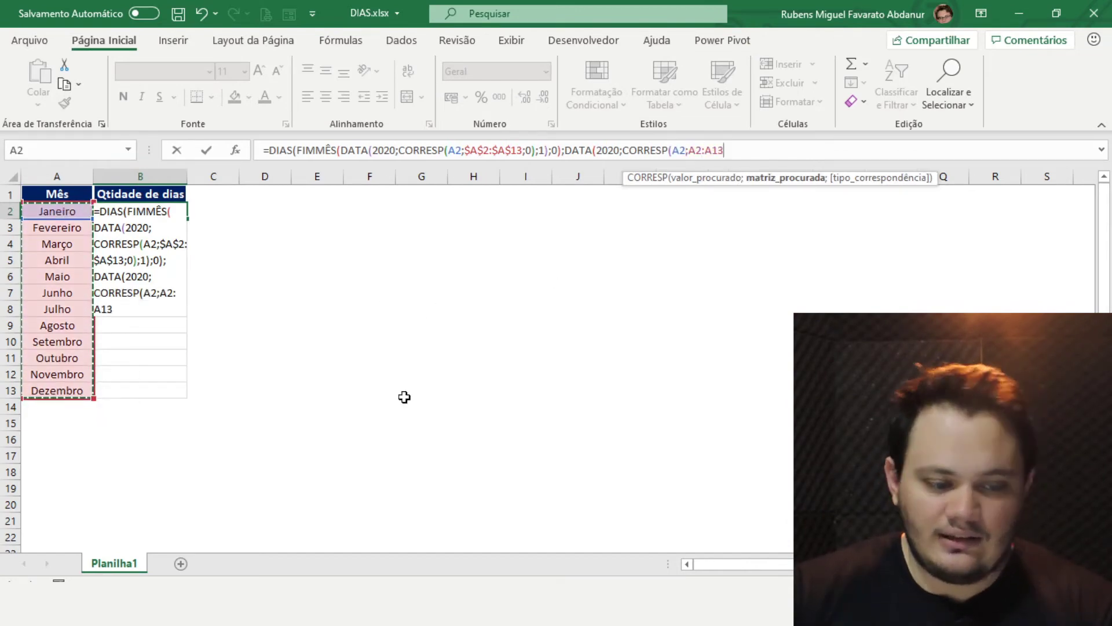
{"action": "key", "text": "F4"}
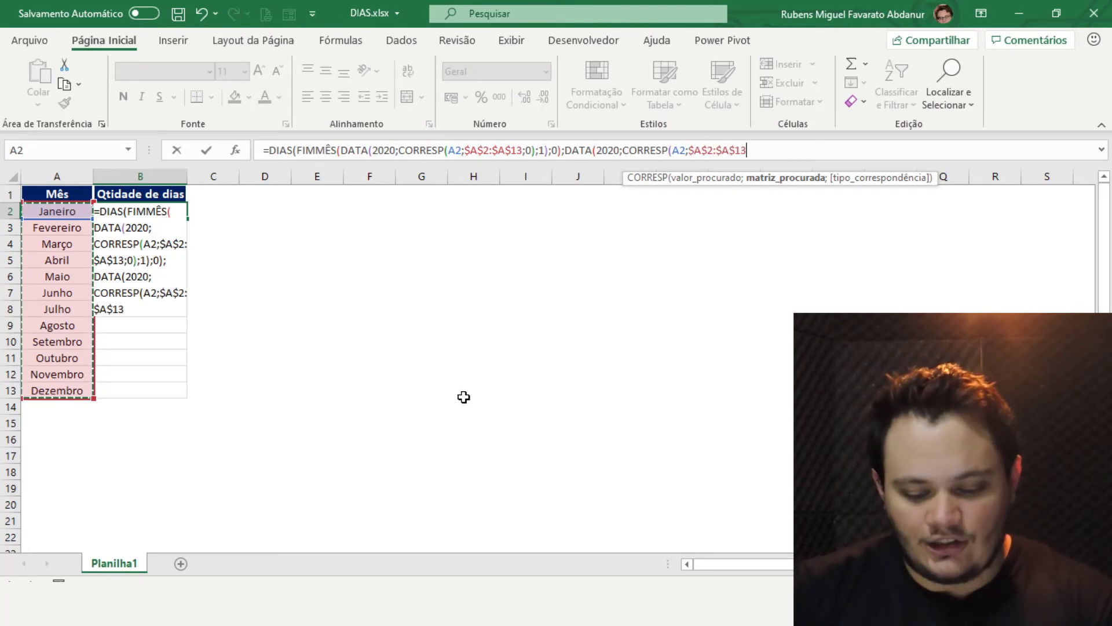
Finish with exact match 0, day 1 and corrected closing parentheses to complete the B2 formula.
{"action": "type", "text": ";"}
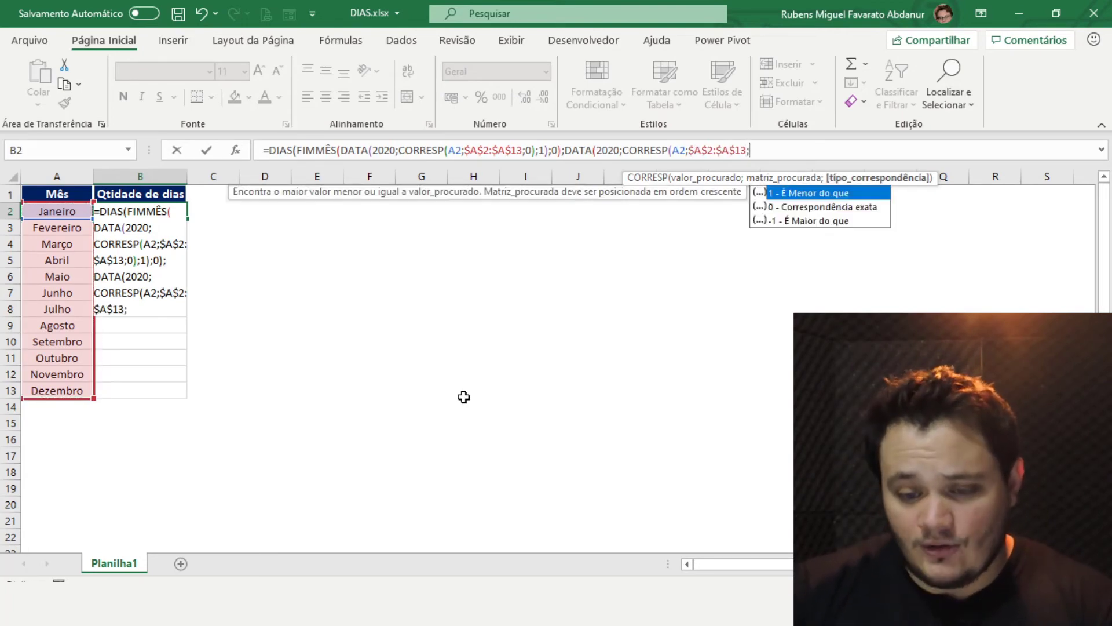
{"action": "key", "text": "Down"}
{"action": "key", "text": "Tab"}
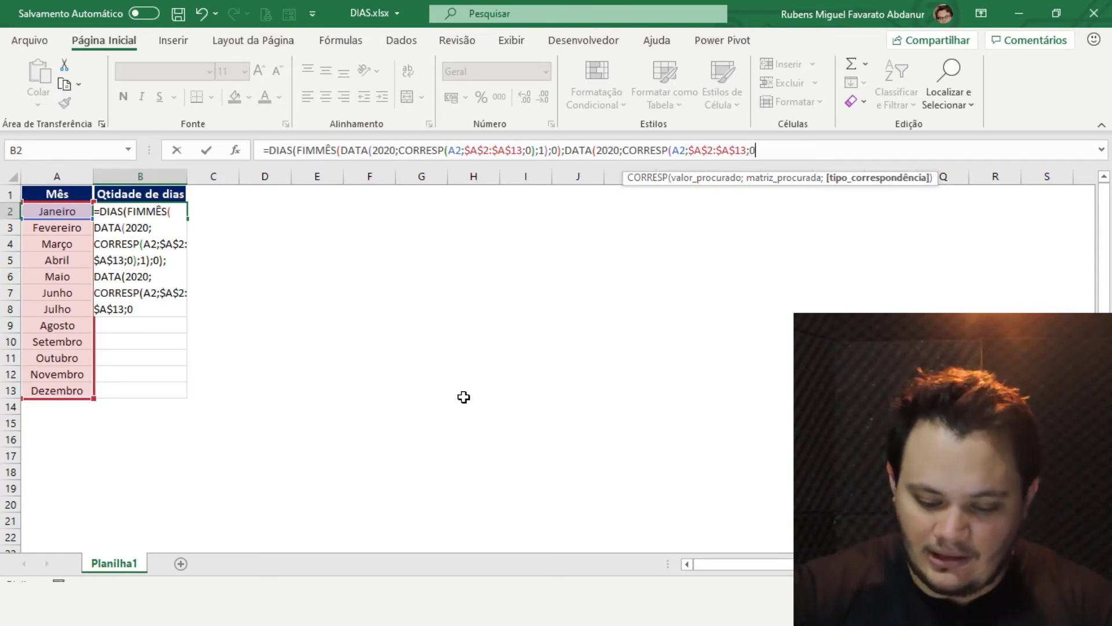
{"action": "type", "text": ")"}
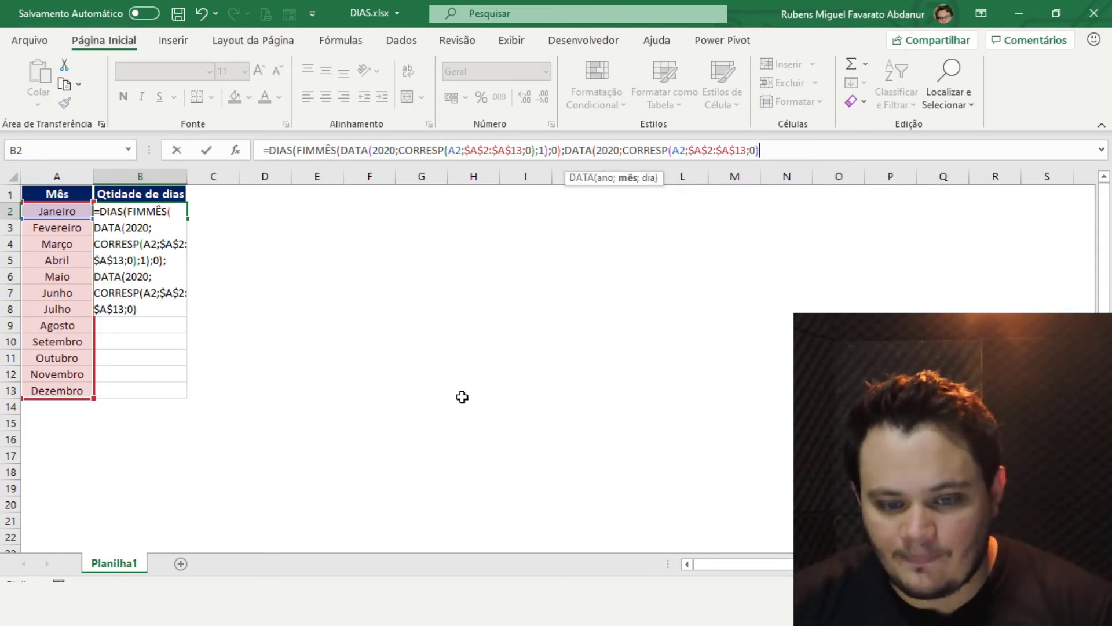
{"action": "type", "text": ";1"}
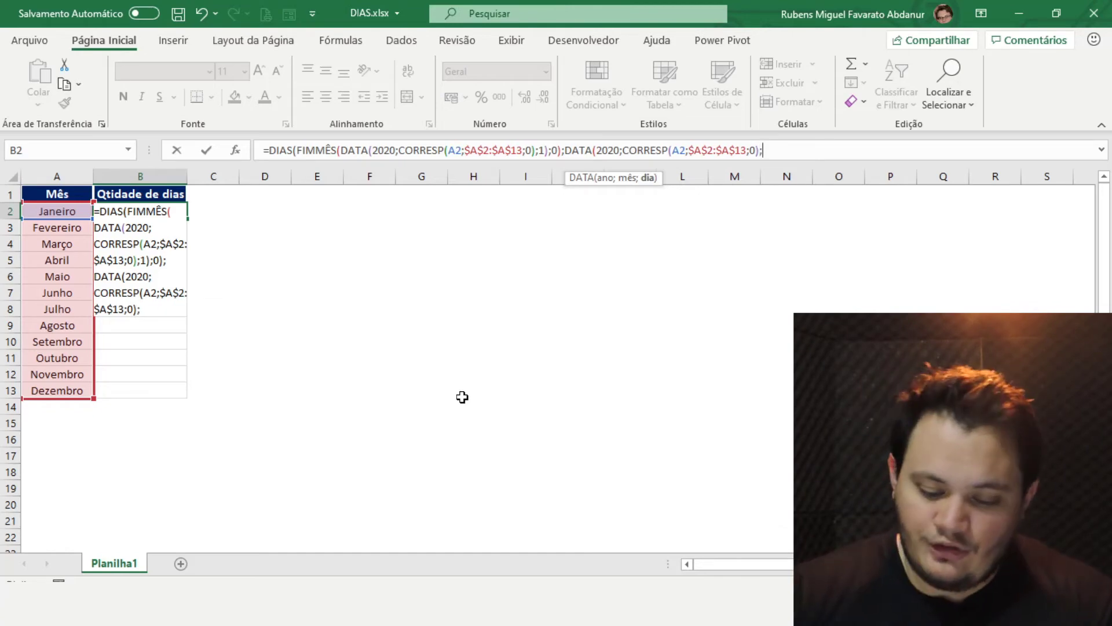
{"action": "type", "text": ")"}
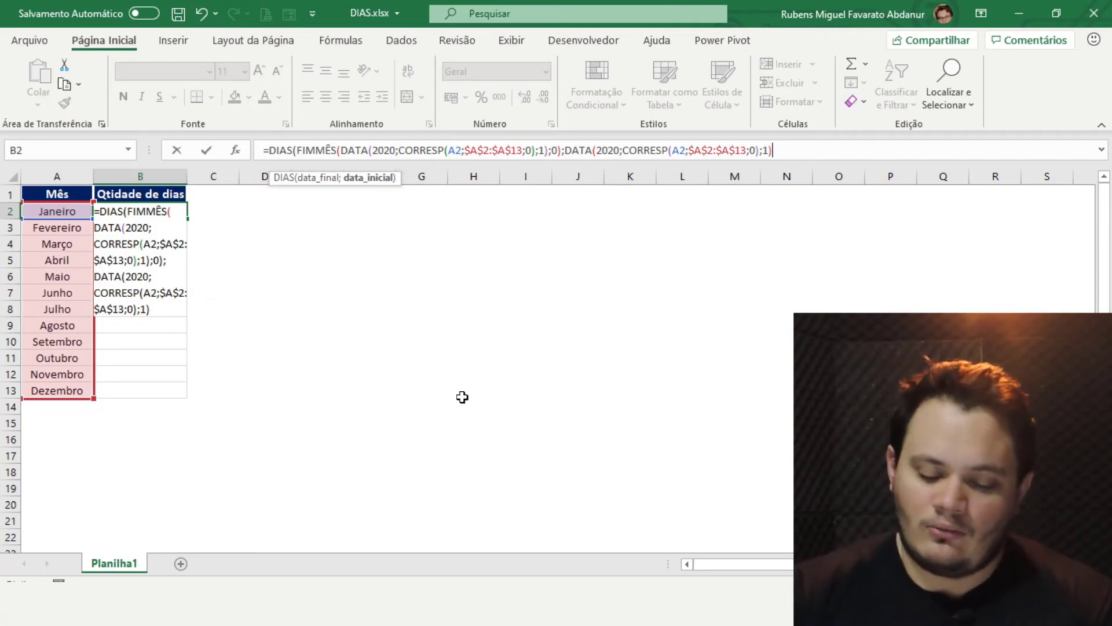
{"action": "type", "text": ")"}
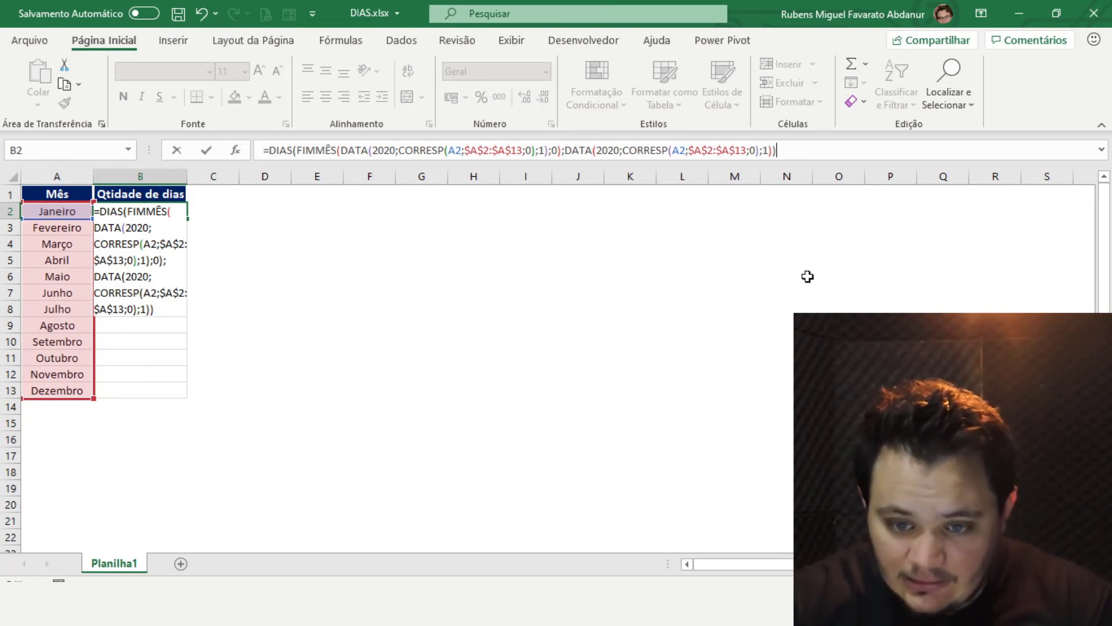
{"action": "key", "text": "BackSpace"}
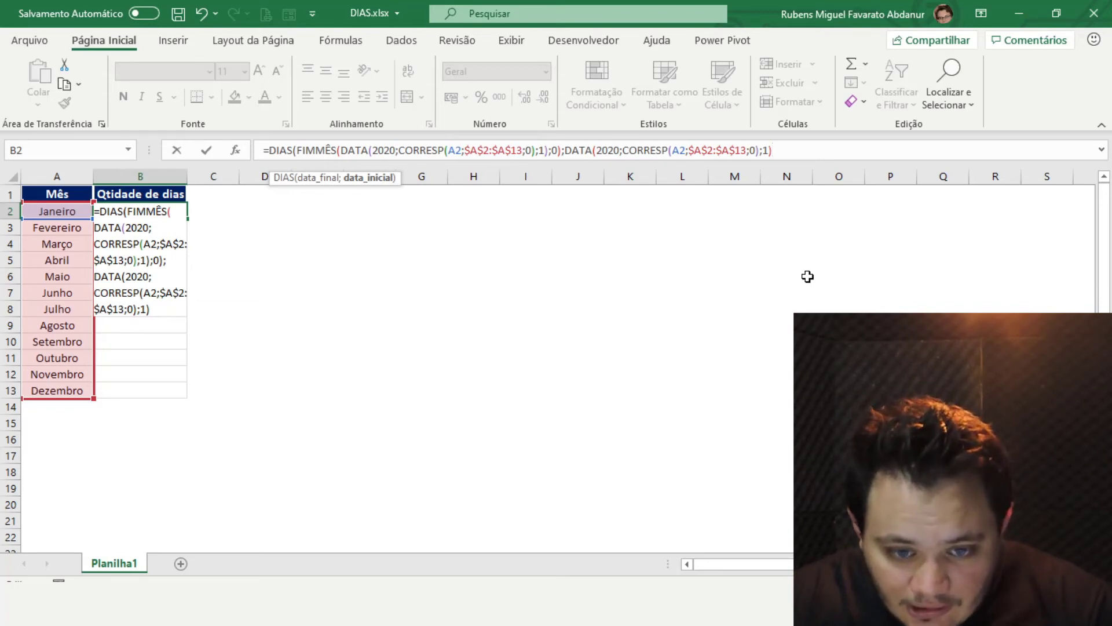
{"action": "key", "text": "BackSpace"}
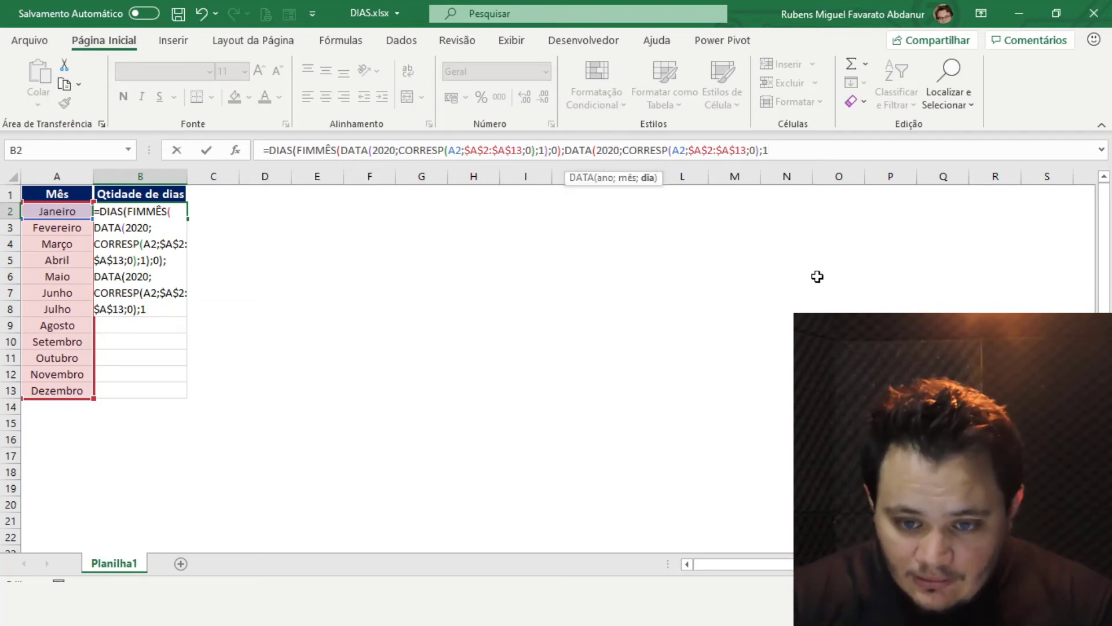
{"action": "type", "text": ")"}
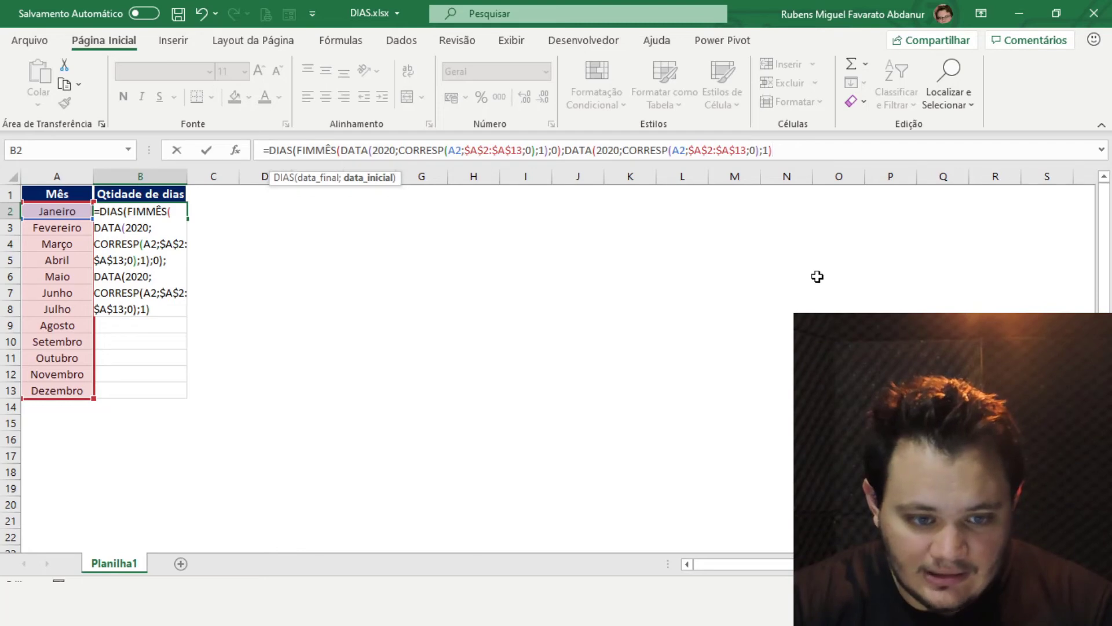
{"action": "type", "text": ")"}
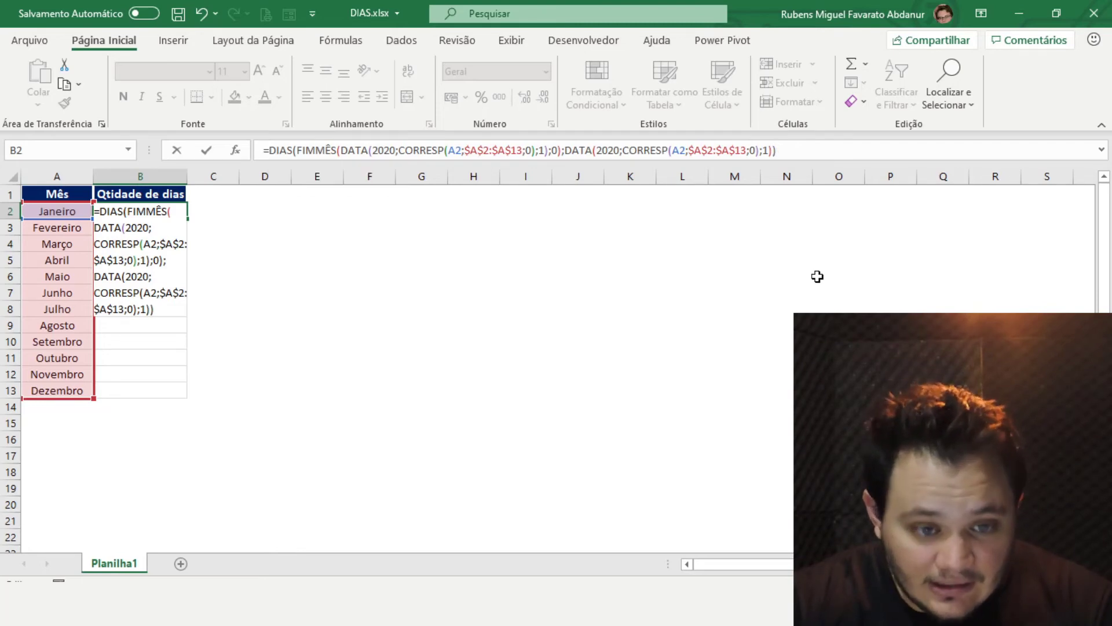
Commit the B2 formula and fill it down to B13, with Fevereiro showing 28.
{"action": "key", "text": "Return"}
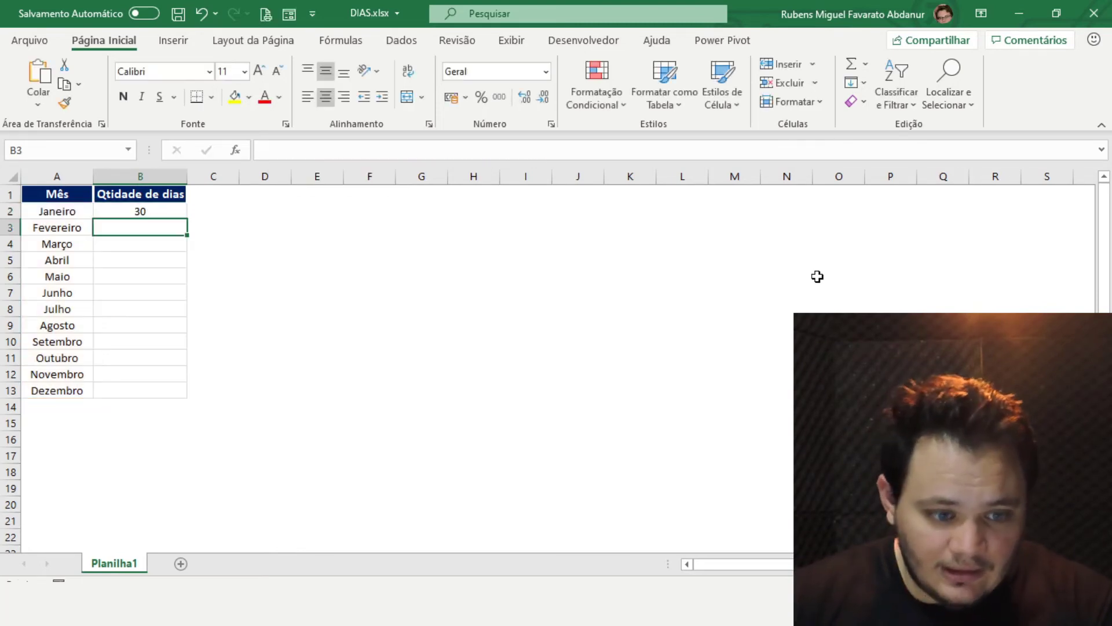
{"action": "left_click", "coordinate": [175, 215]}
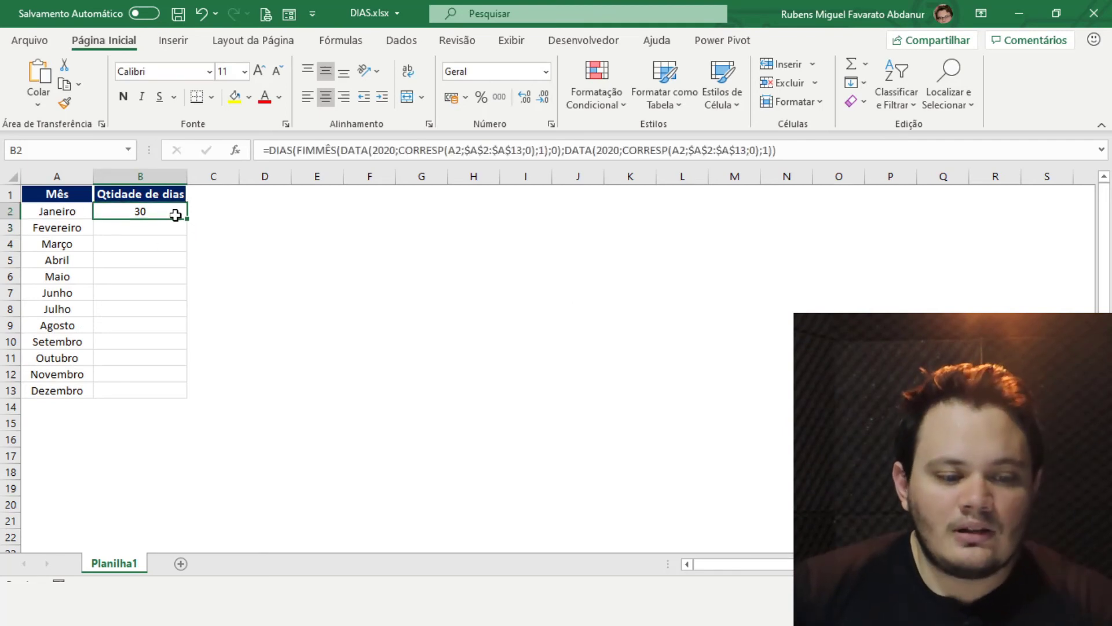
{"action": "double_click", "coordinate": [188, 219]}
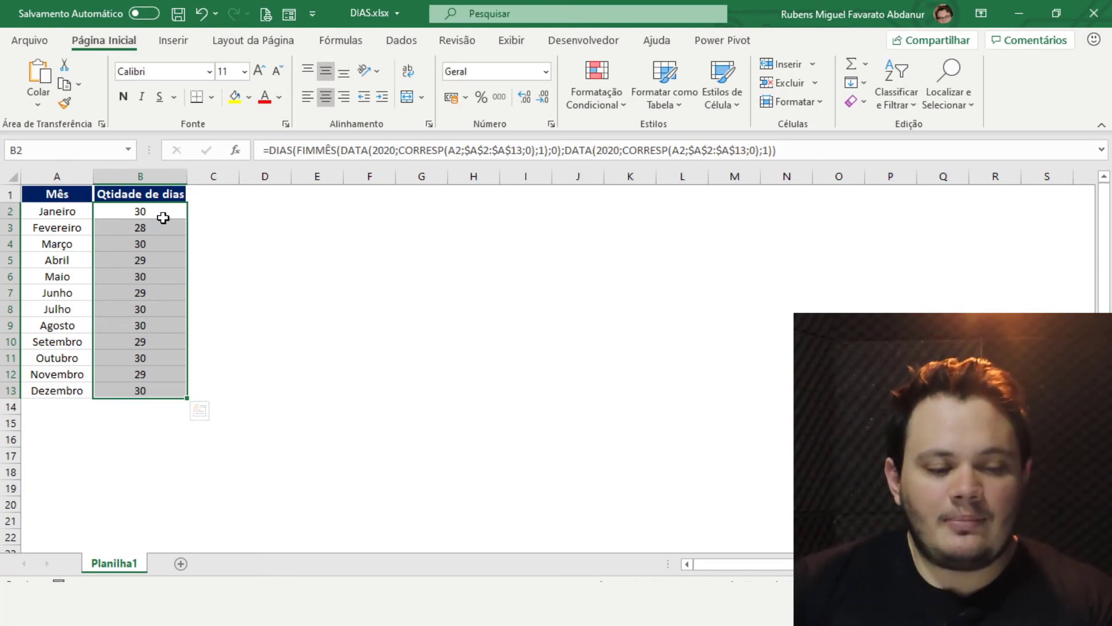
{"action": "left_click", "coordinate": [273, 212]}
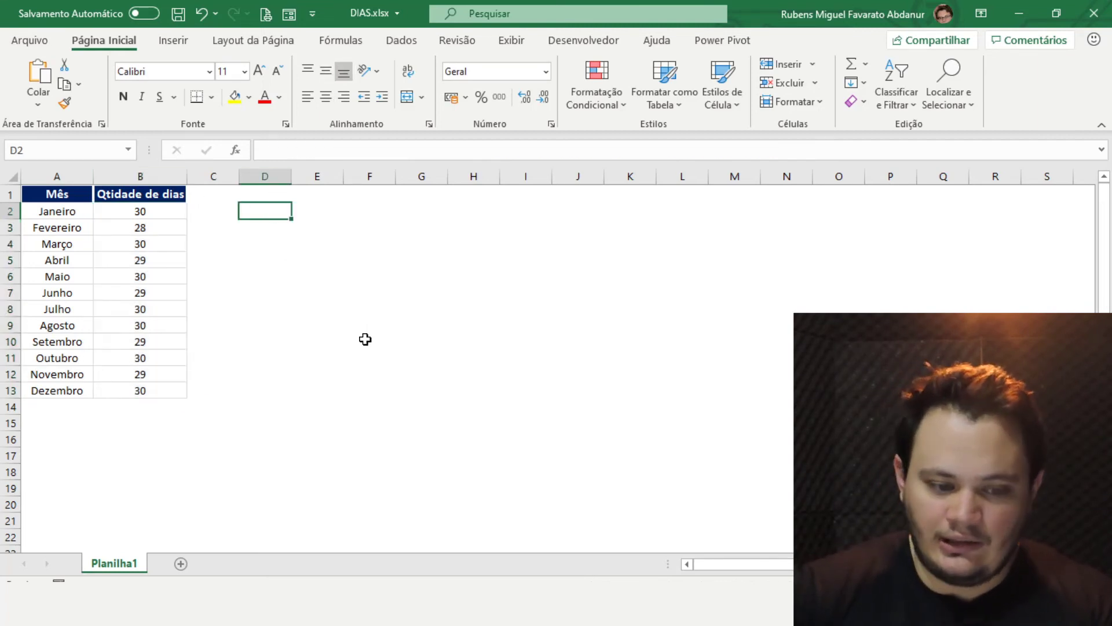
Test date subtraction in D2 with 31-1, getting 30/jan, then compare against Fevereiro's formula.
{"action": "type", "text": "31"}
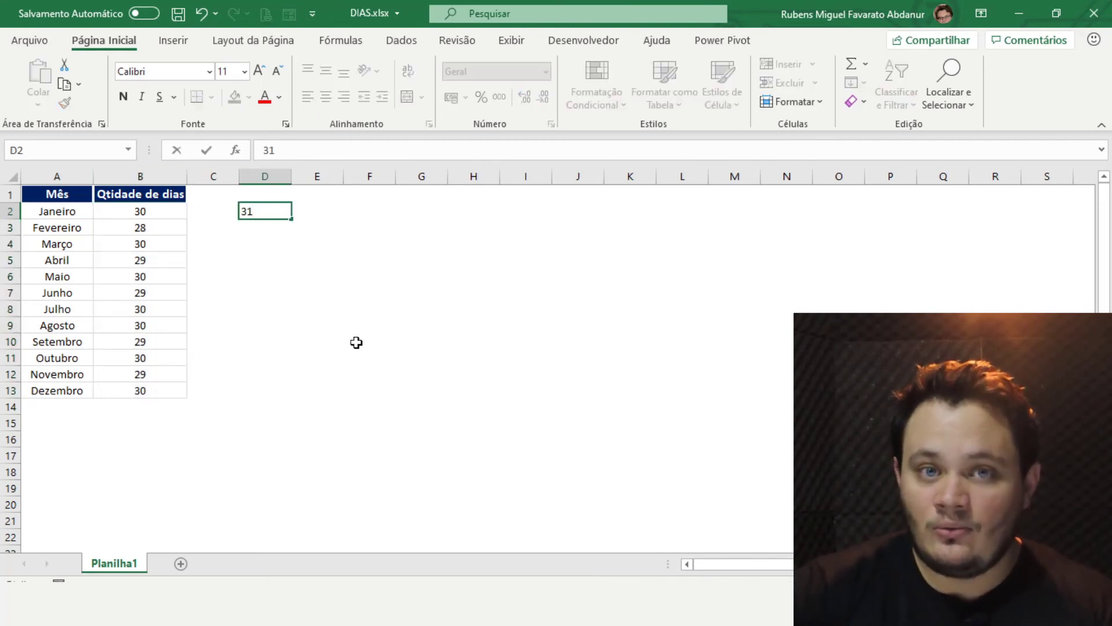
{"action": "type", "text": "-1"}
{"action": "key", "text": "Return"}
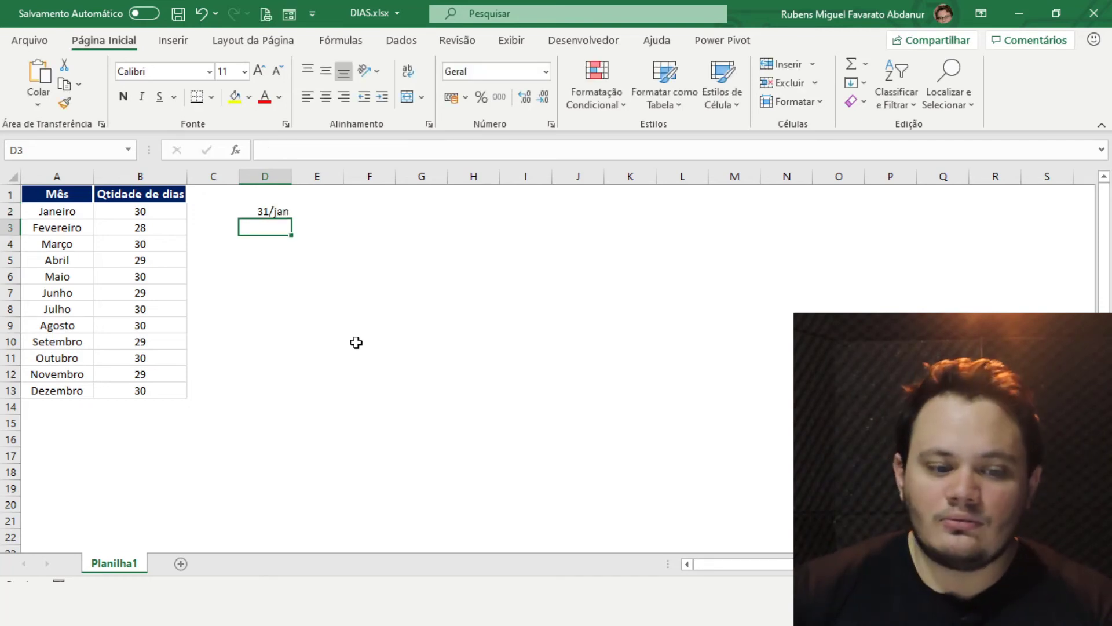
{"action": "left_click", "coordinate": [265, 210]}
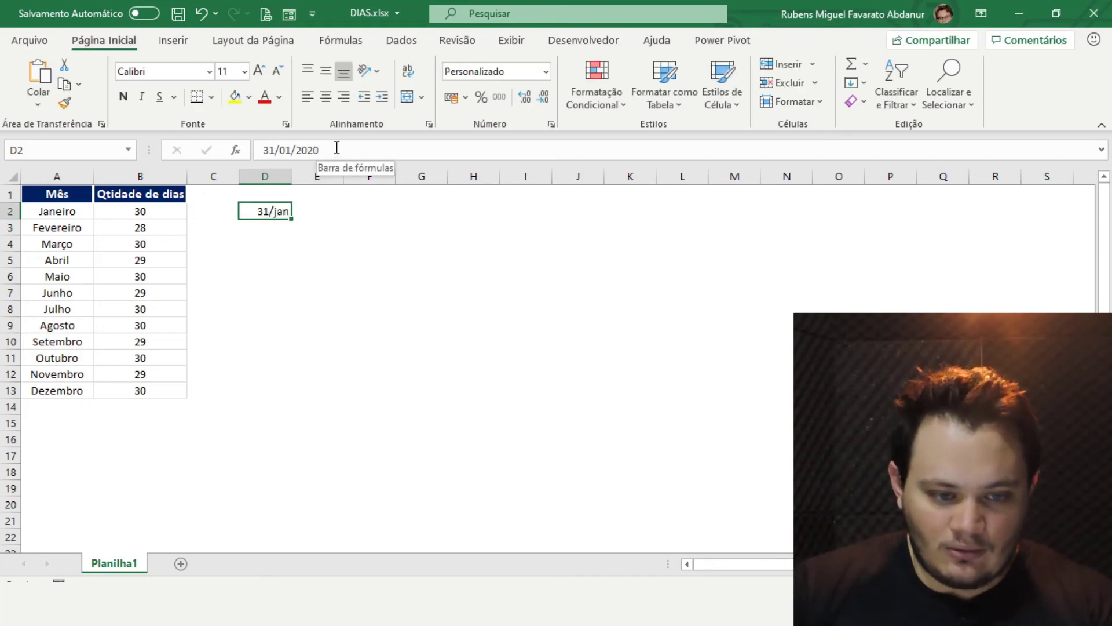
{"action": "left_click_drag", "start_coordinate": [337, 150], "coordinate": [162, 142]}
{"action": "type", "text": "=31"}
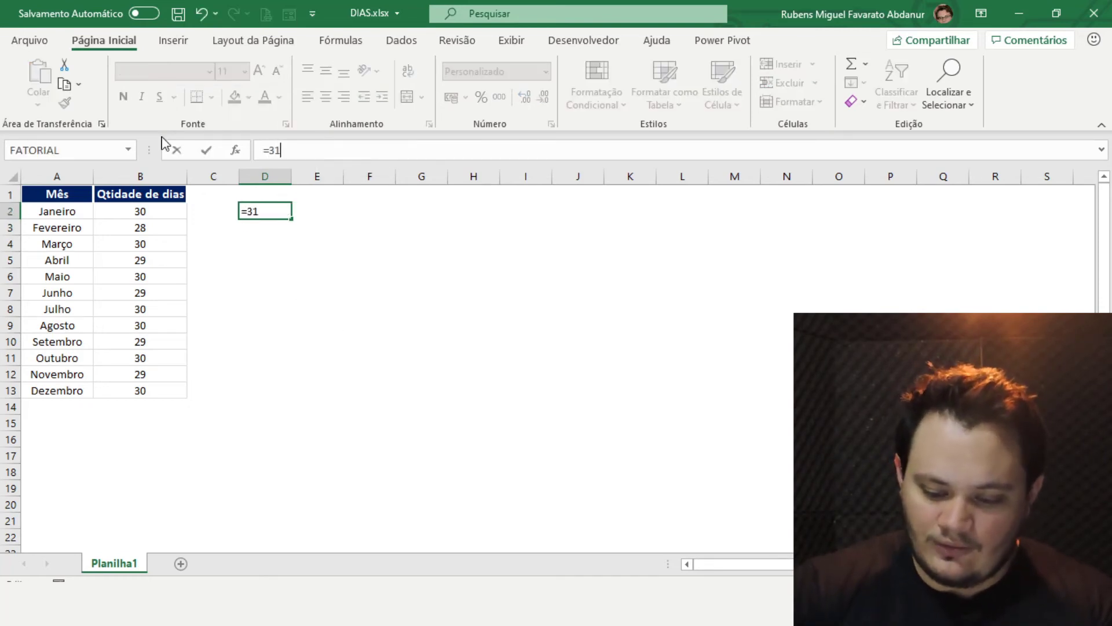
{"action": "type", "text": "-1"}
{"action": "key", "text": "Return"}
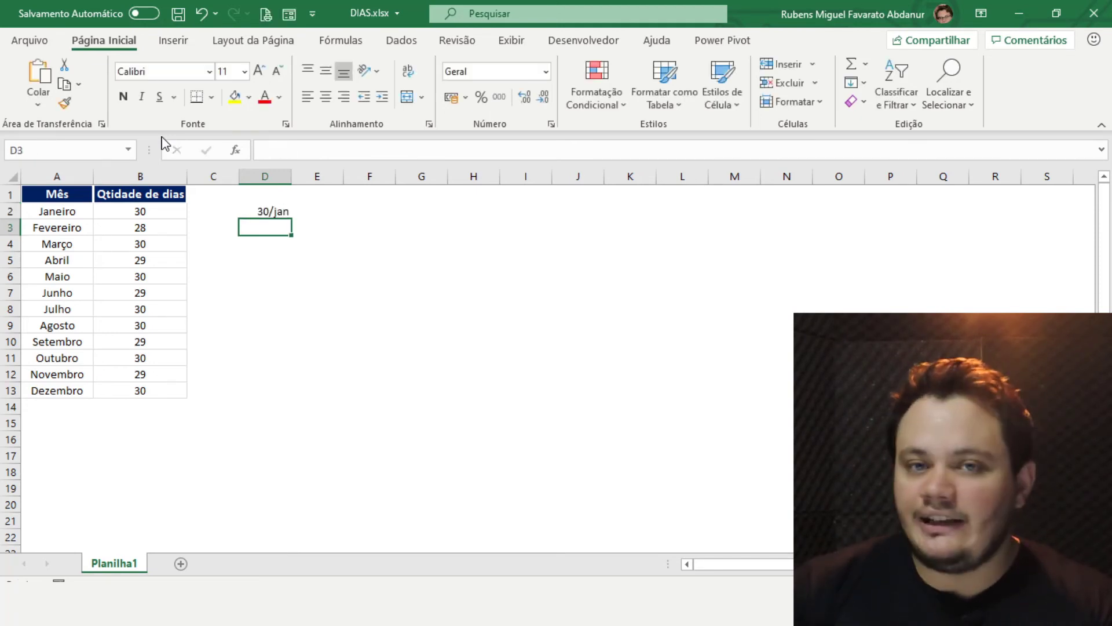
{"action": "left_click", "coordinate": [104, 229]}
{"action": "left_click", "coordinate": [279, 224]}
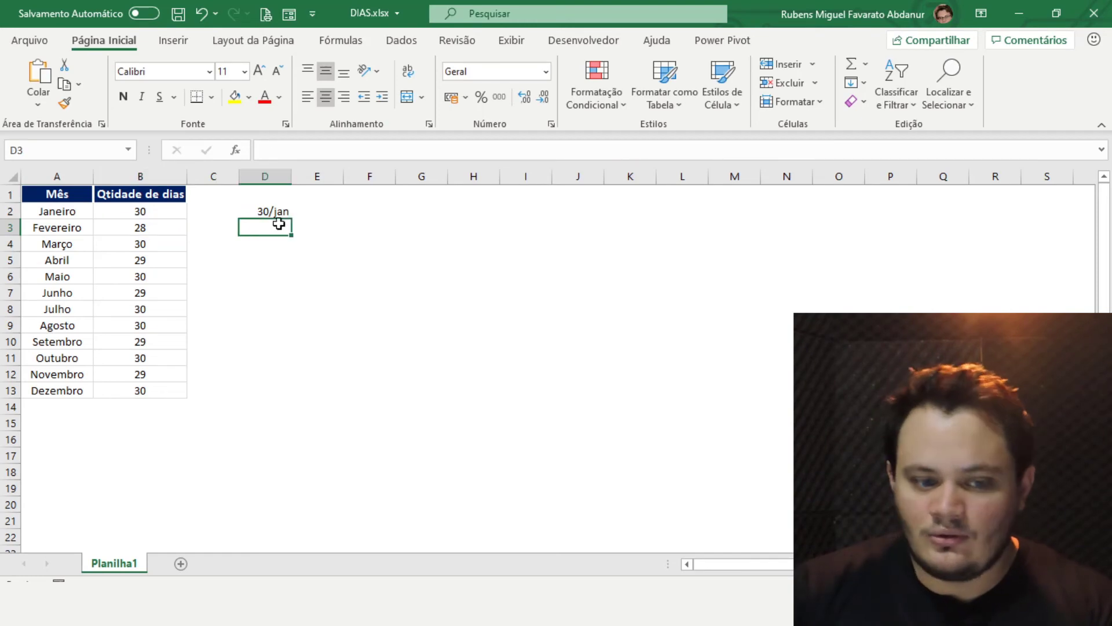
{"action": "left_click_drag", "start_coordinate": [279, 224], "coordinate": [265, 203]}
Append +1 to the B2 formula and refill B2:B13, giving Janeiro 31 and Fevereiro 29.
{"action": "left_click", "coordinate": [157, 212]}
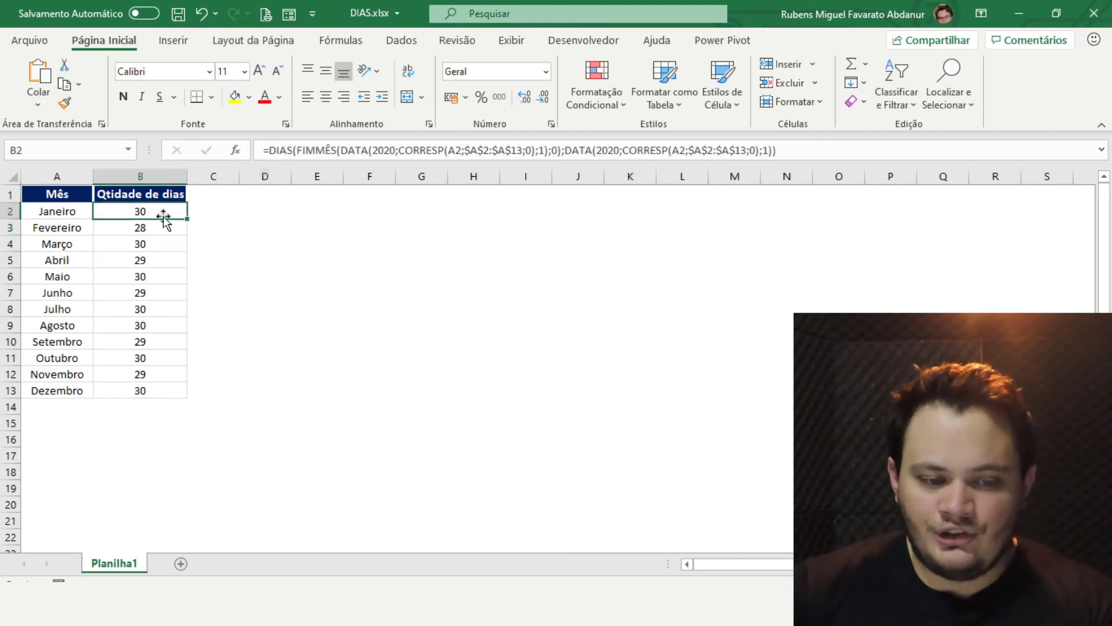
{"action": "key", "text": "F2"}
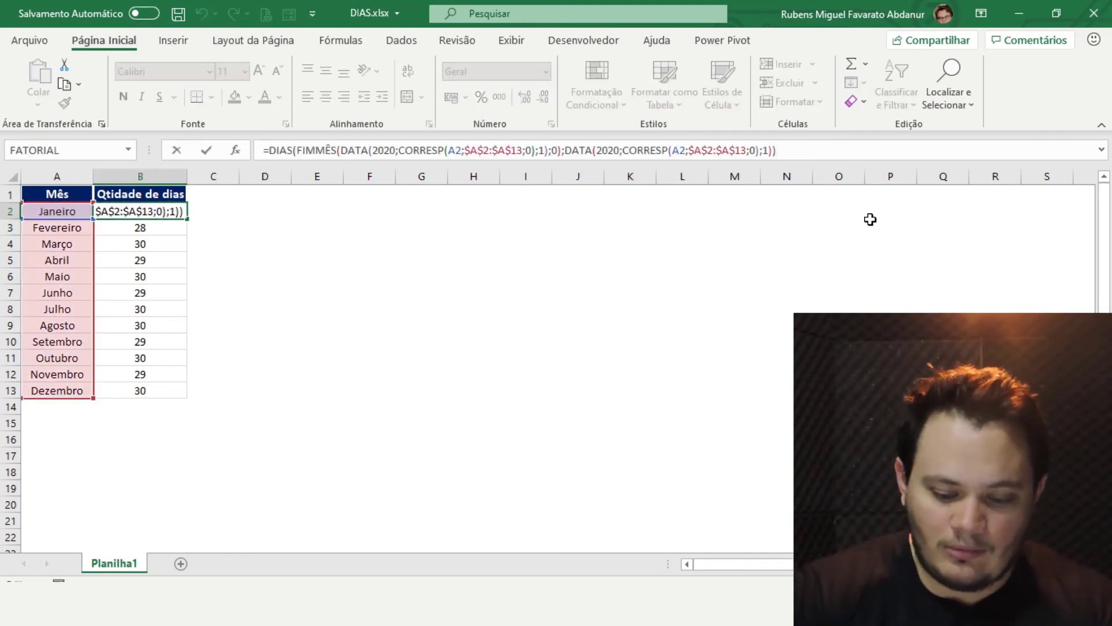
{"action": "type", "text": "+1"}
{"action": "key", "text": "Return"}
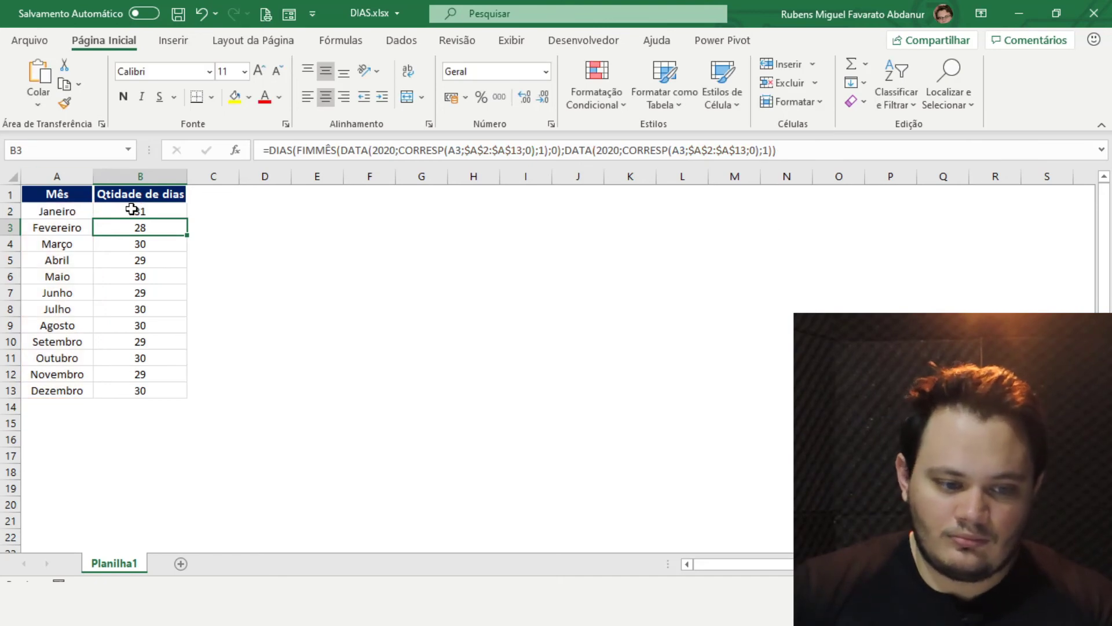
{"action": "left_click", "coordinate": [133, 210]}
{"action": "double_click", "coordinate": [190, 218]}
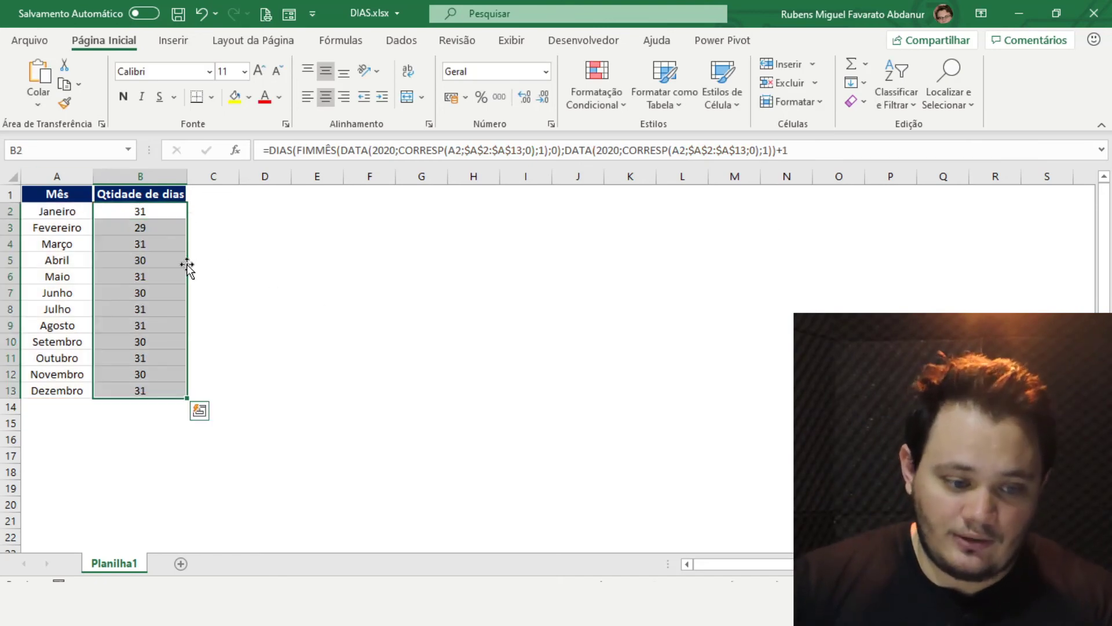
{"action": "left_click", "coordinate": [173, 241]}
{"action": "left_click", "coordinate": [164, 209]}
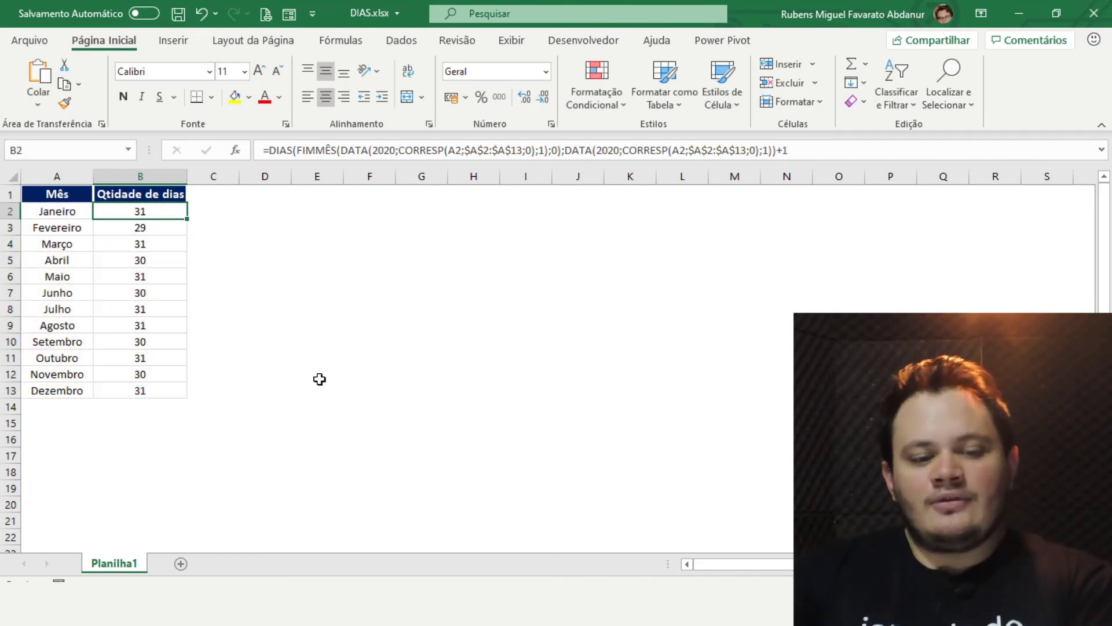